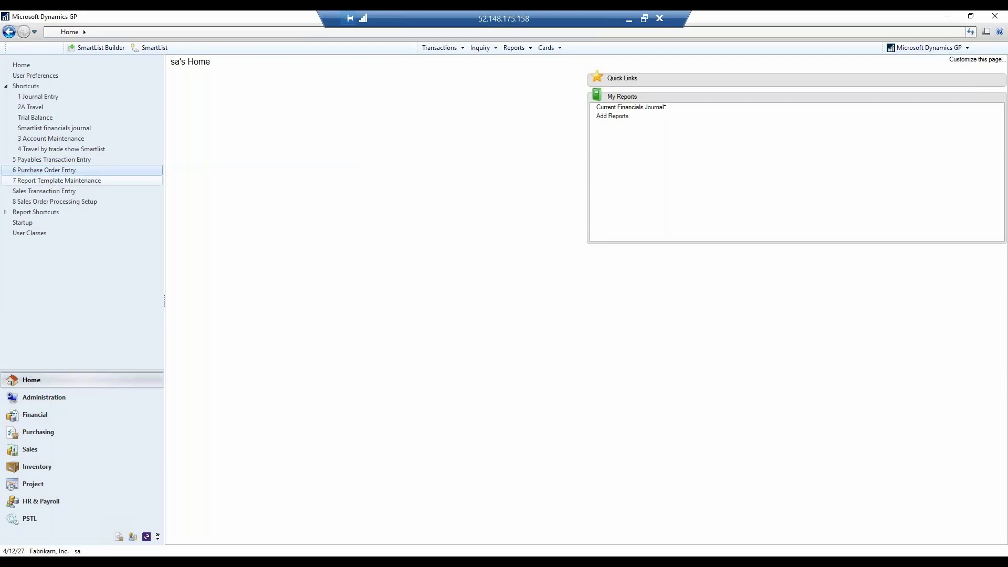
- Show the templates for the SOP Blank Invoice Form (Original) report in Report Template Maintenance
{"action": "left_click", "coordinate": [58, 181]}
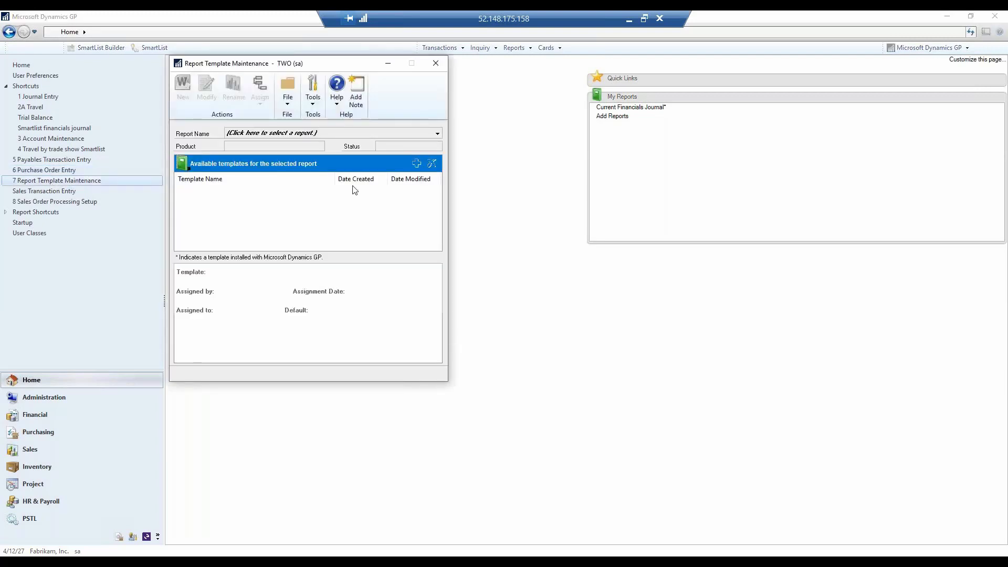
{"action": "left_click", "coordinate": [336, 133]}
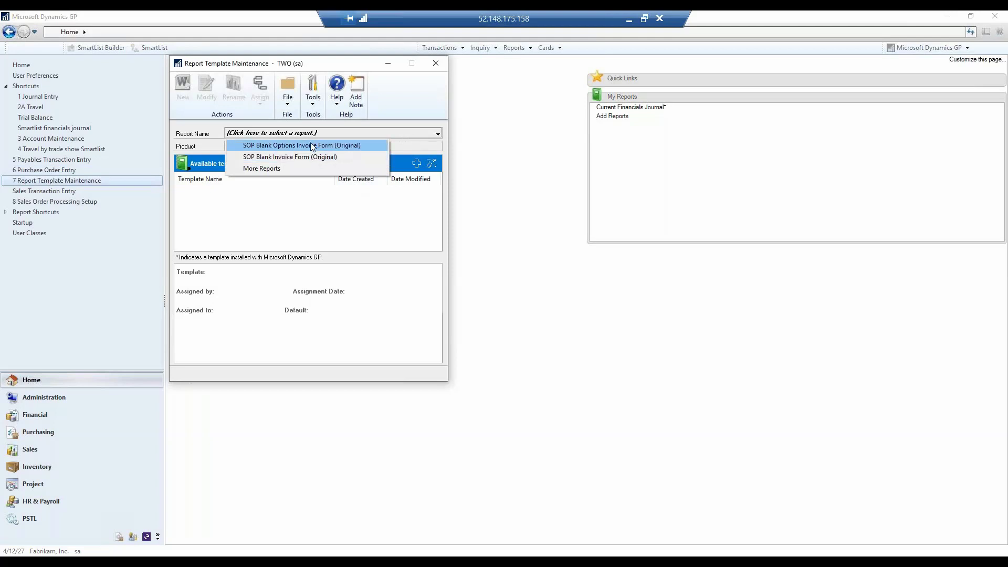
{"action": "left_click", "coordinate": [306, 157]}
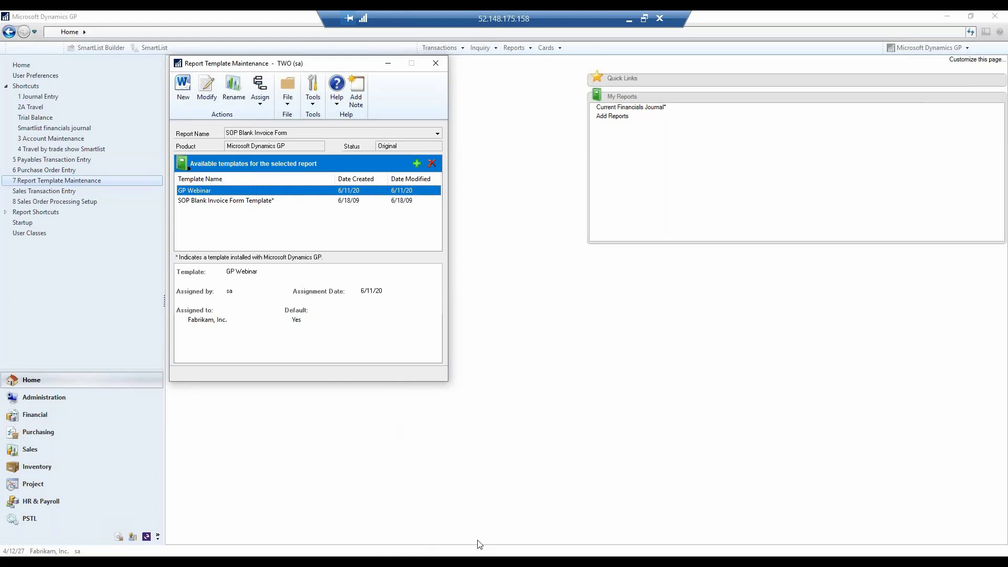
{"action": "left_click", "coordinate": [359, 551]}
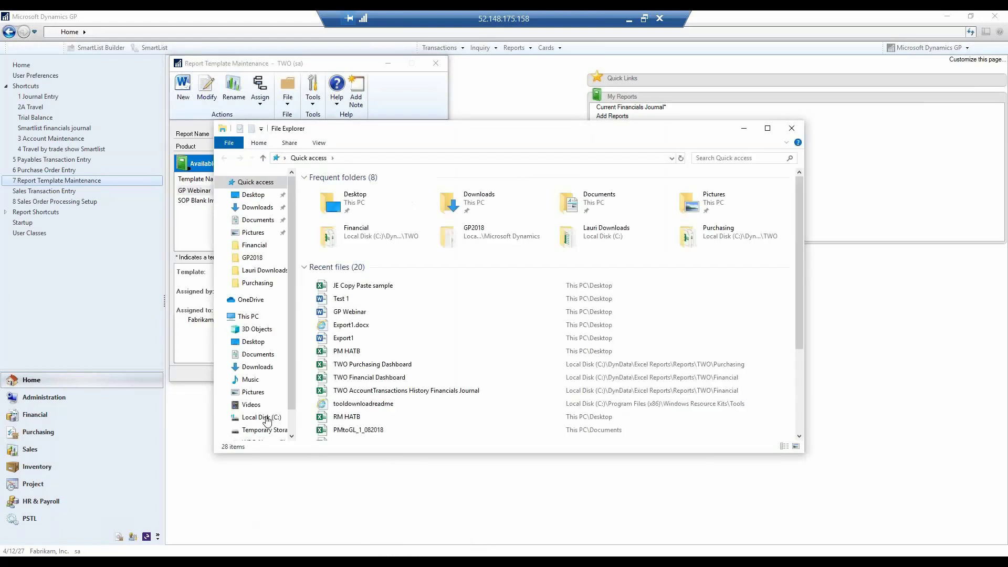
{"action": "left_click", "coordinate": [338, 300]}
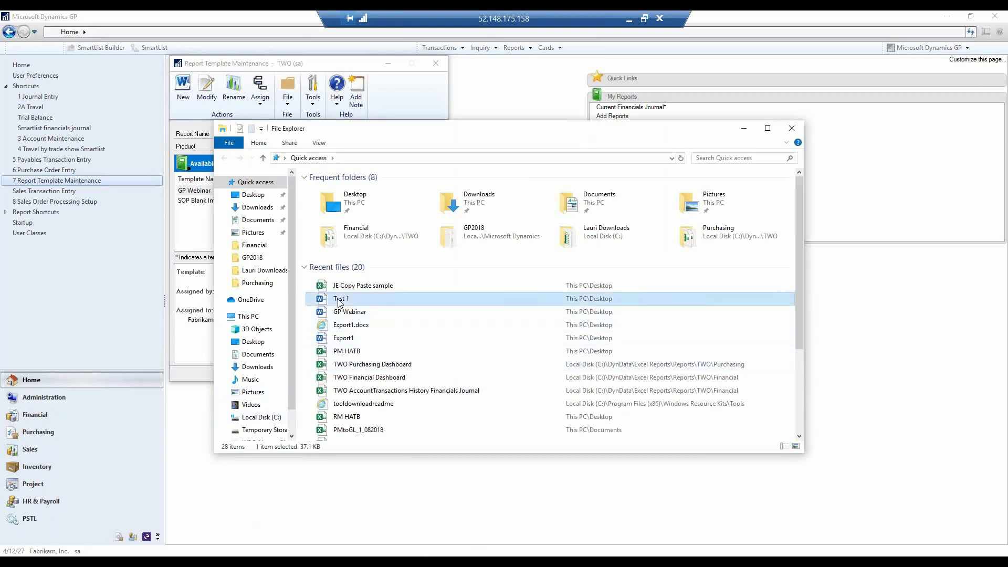
{"action": "double_click", "coordinate": [338, 301]}
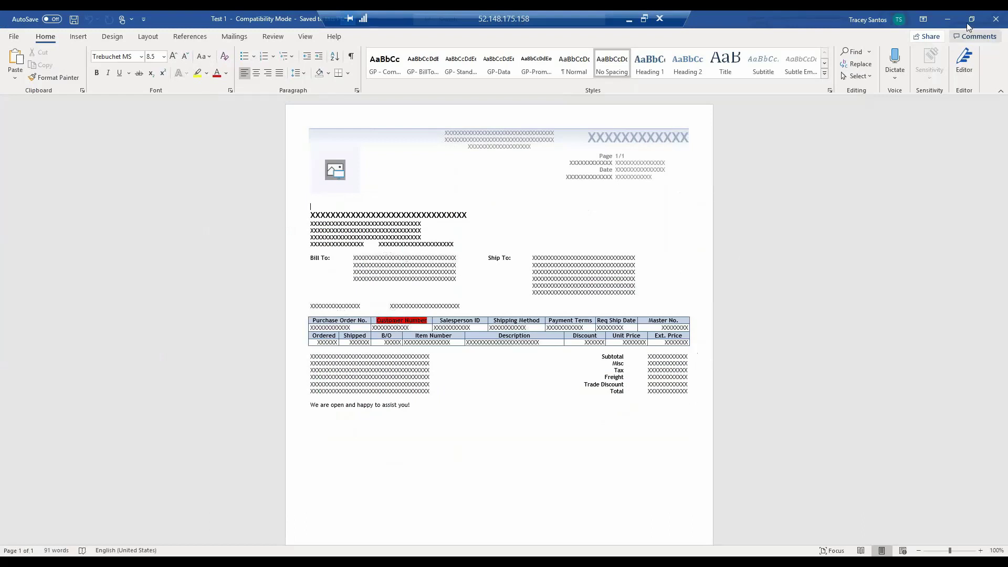
{"action": "left_click", "coordinate": [994, 21]}
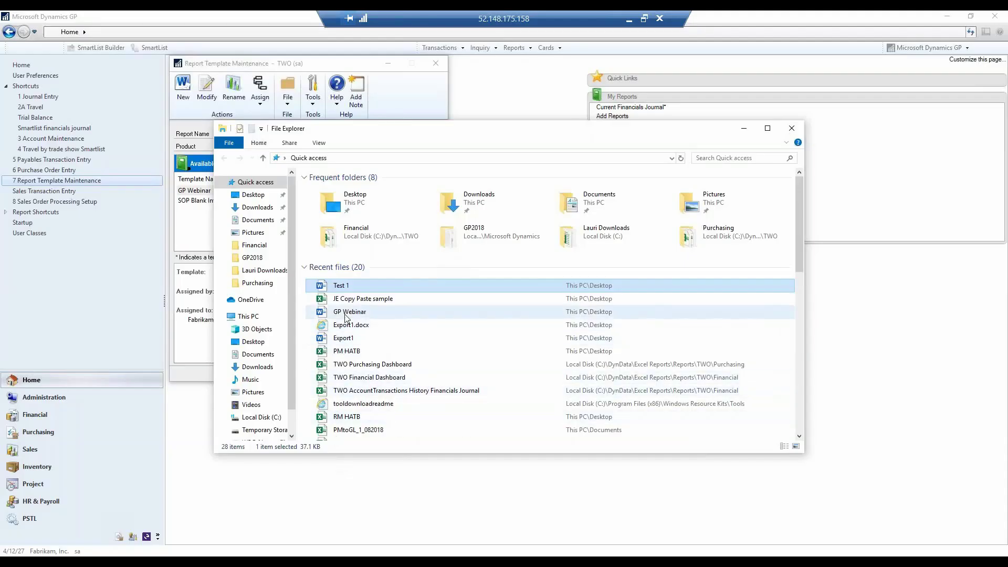
{"action": "double_click", "coordinate": [350, 312]}
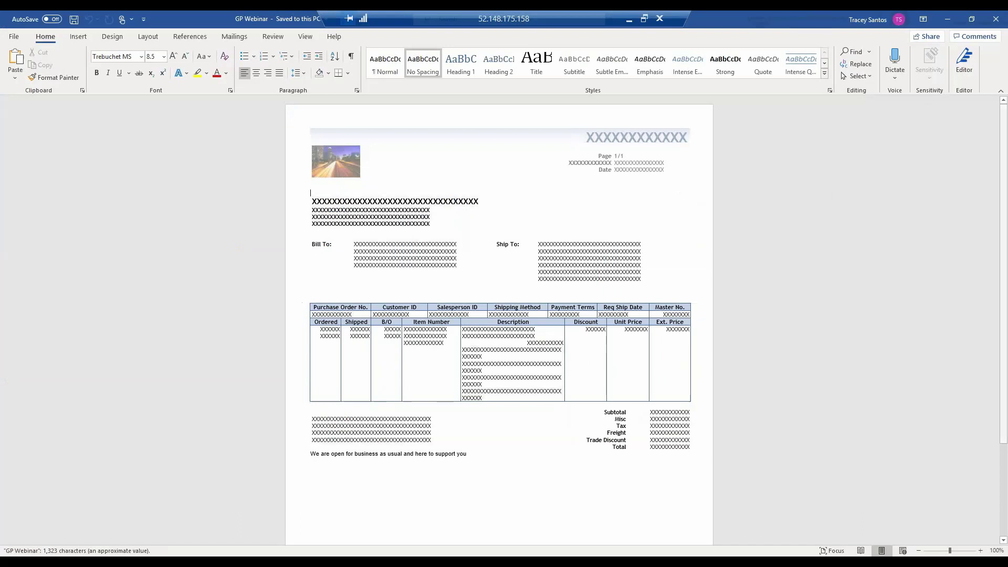
{"action": "left_click", "coordinate": [996, 19]}
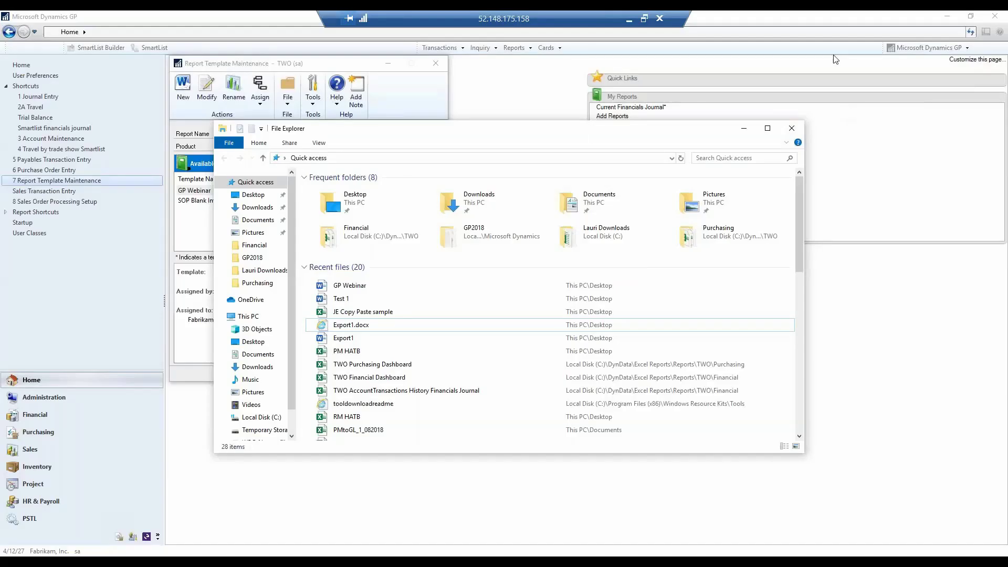
- Close Report Template Maintenance and bring up the last saved invoice, STDINV2263
{"action": "left_click", "coordinate": [791, 127]}
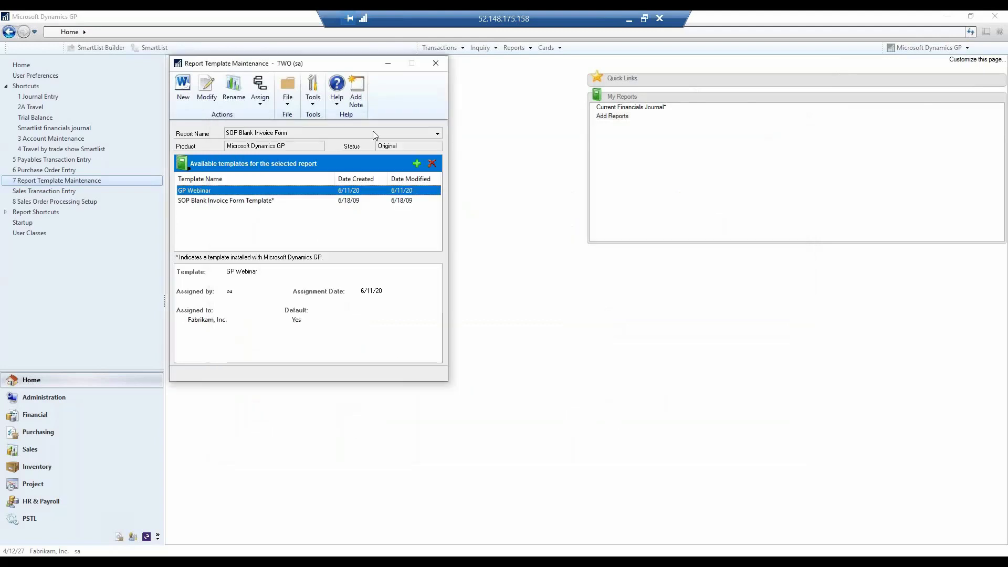
{"action": "left_click", "coordinate": [435, 63]}
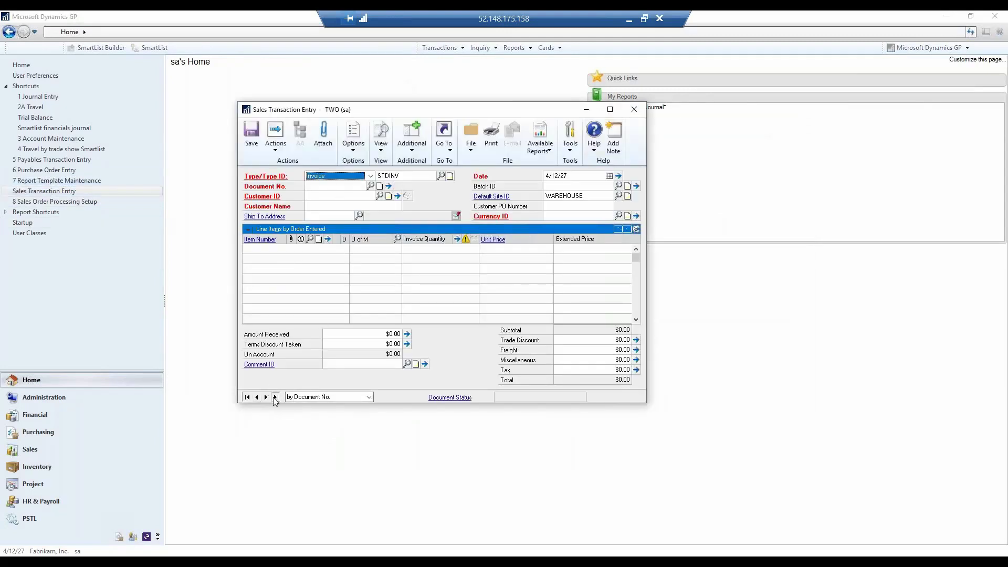
{"action": "left_click", "coordinate": [275, 397]}
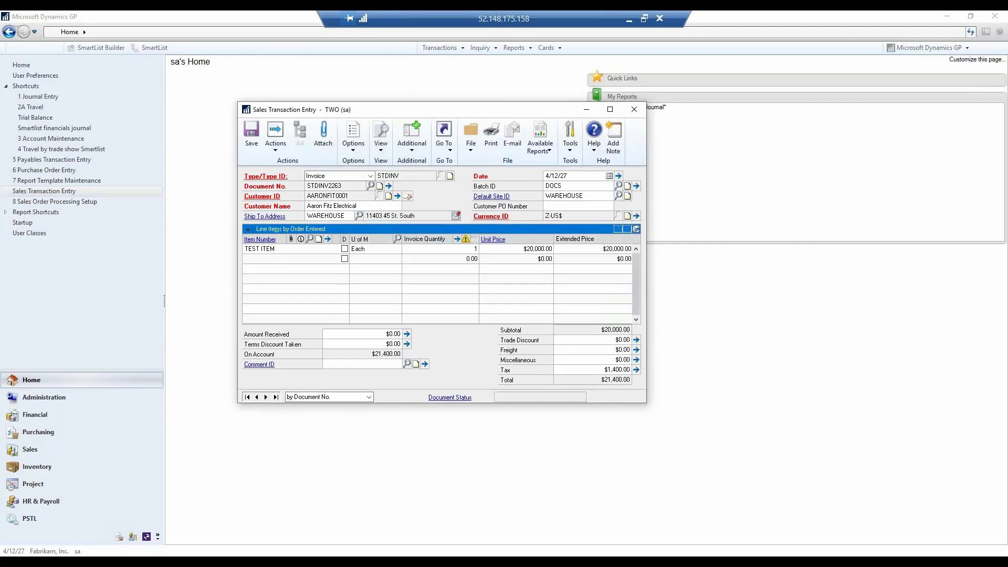
- Print invoice STDINV2263 to screen with the Template report type
{"action": "left_click", "coordinate": [488, 140]}
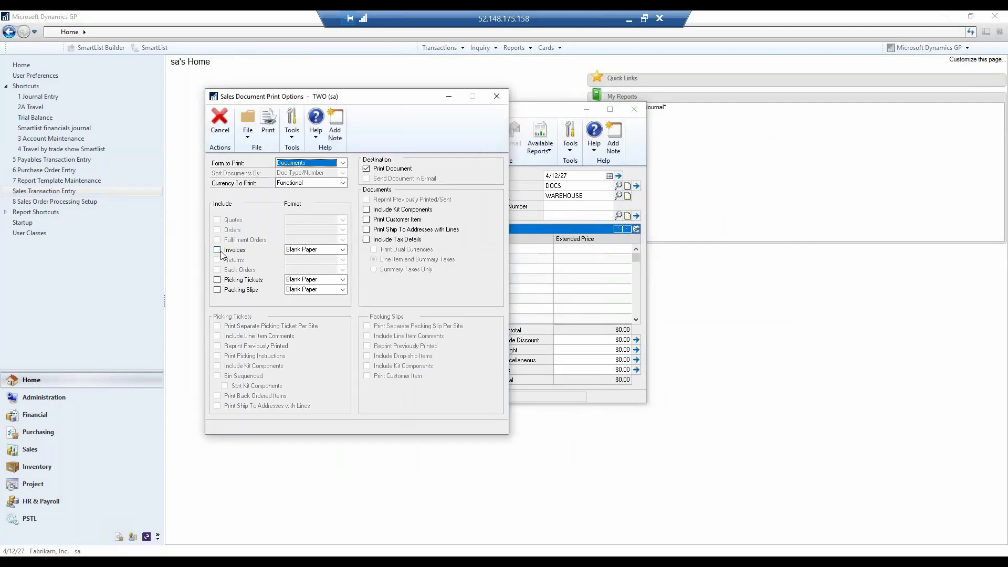
{"action": "left_click", "coordinate": [218, 250]}
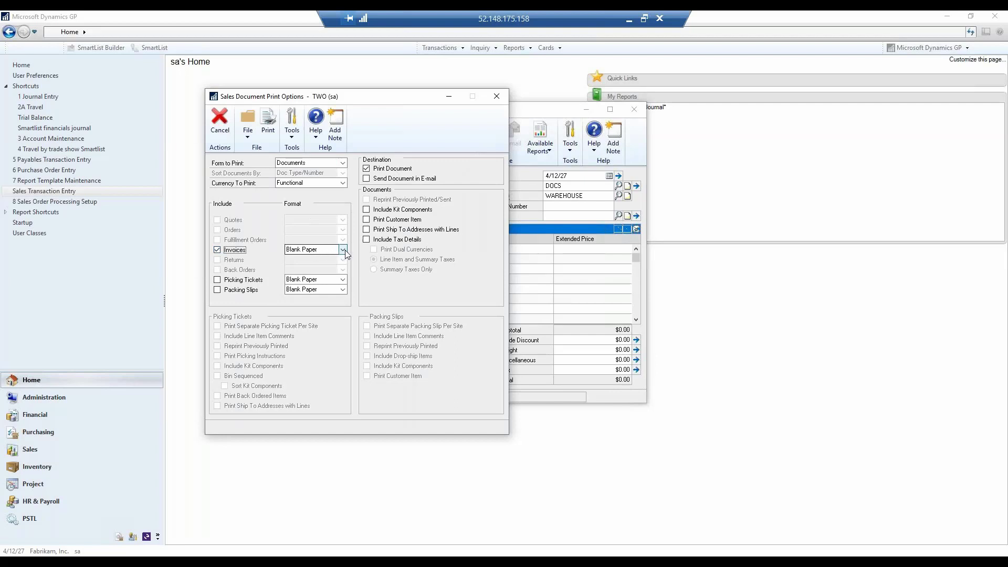
{"action": "left_click", "coordinate": [268, 125]}
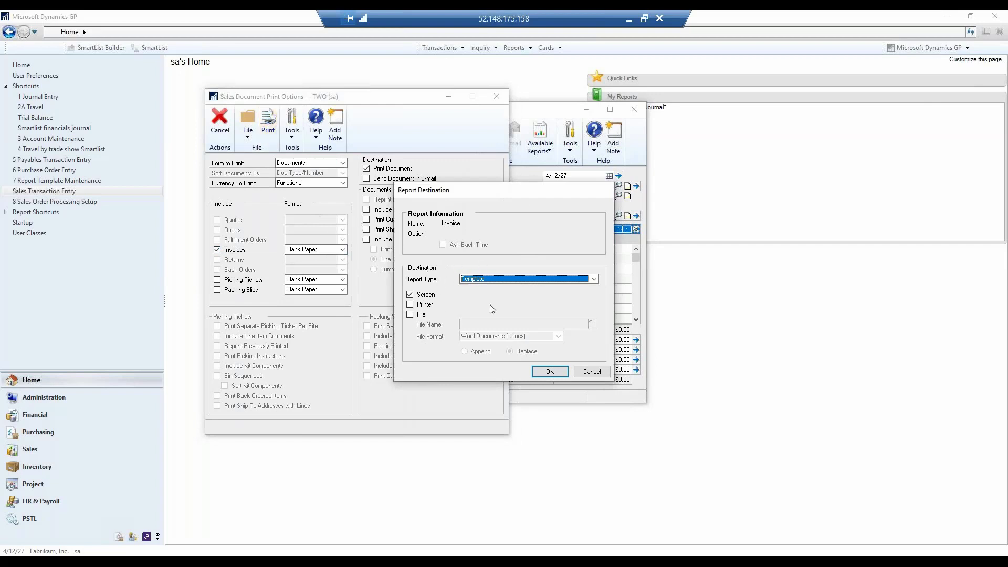
{"action": "left_click", "coordinate": [594, 280]}
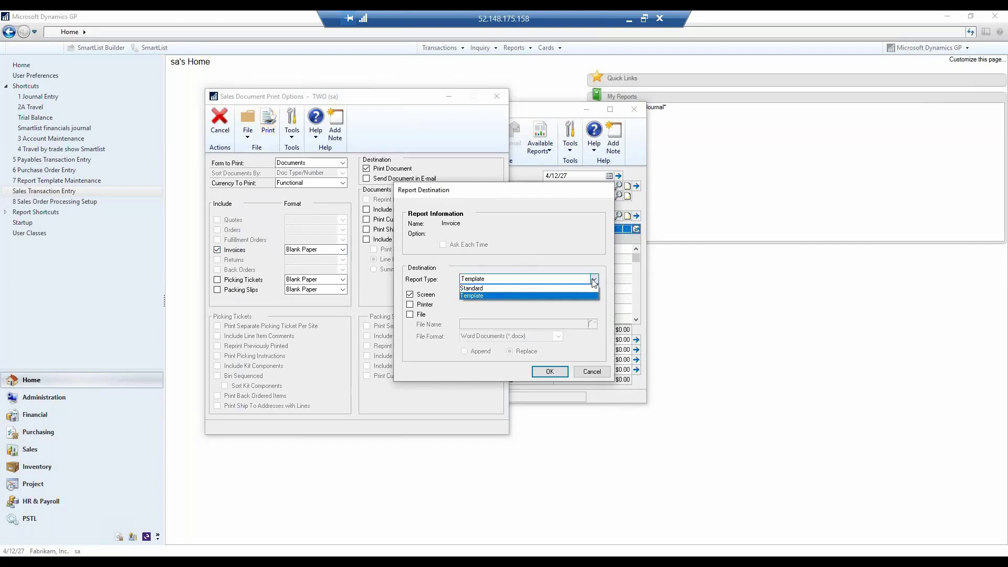
{"action": "left_click", "coordinate": [546, 296]}
{"action": "left_click", "coordinate": [548, 372]}
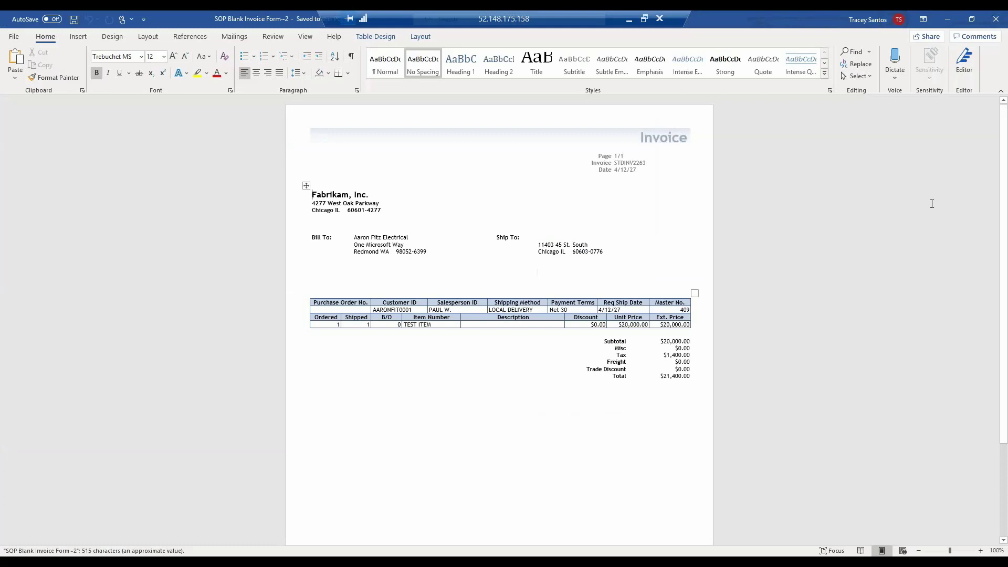
- Close the generated STDINV2263 invoice document in Word
{"action": "left_click", "coordinate": [996, 20]}
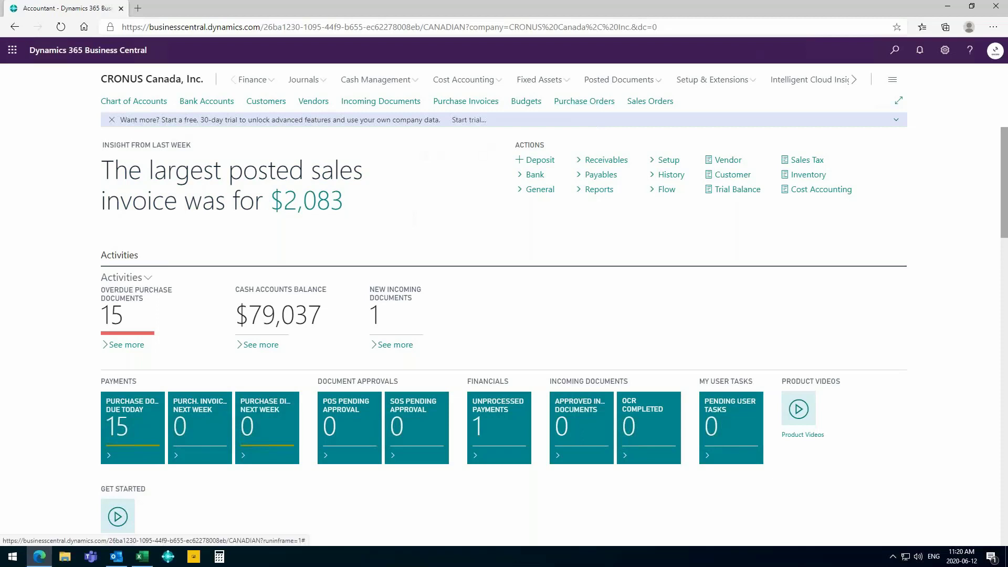
- Open Relecloud's invoice PS-INV103218 from Posted Documents > Posted Sales Invoices
{"action": "left_click", "coordinate": [619, 80]}
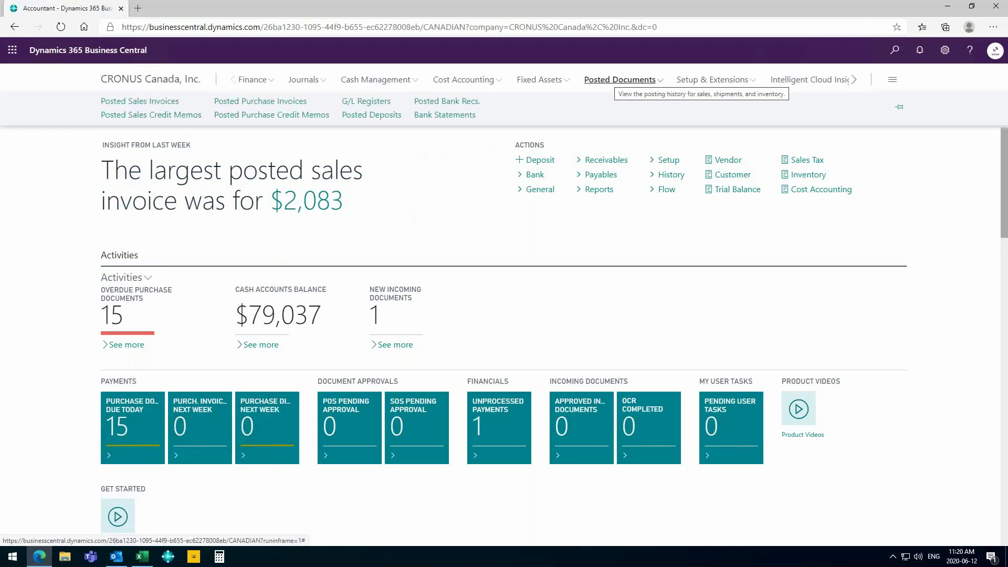
{"action": "left_click", "coordinate": [128, 102]}
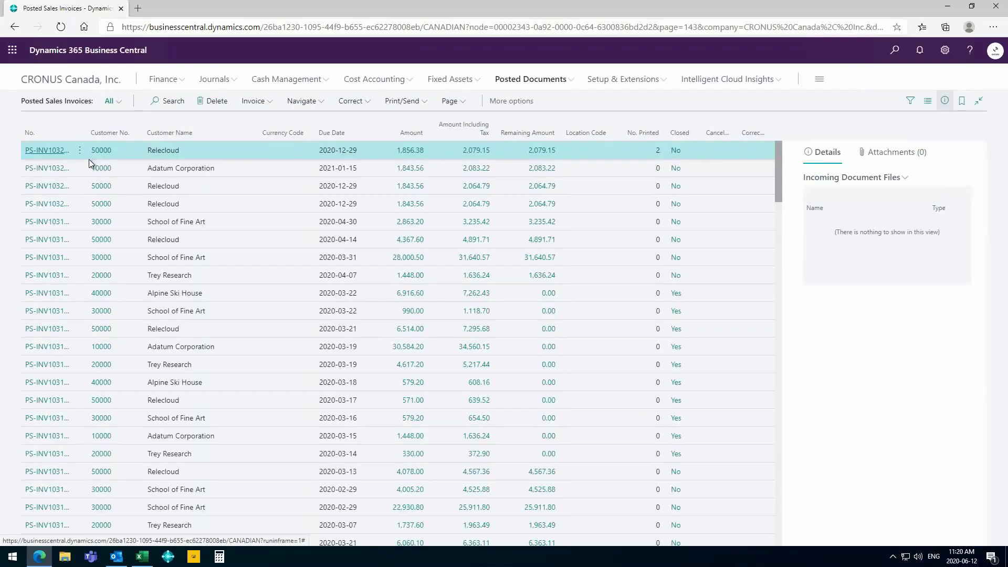
{"action": "left_click", "coordinate": [42, 154]}
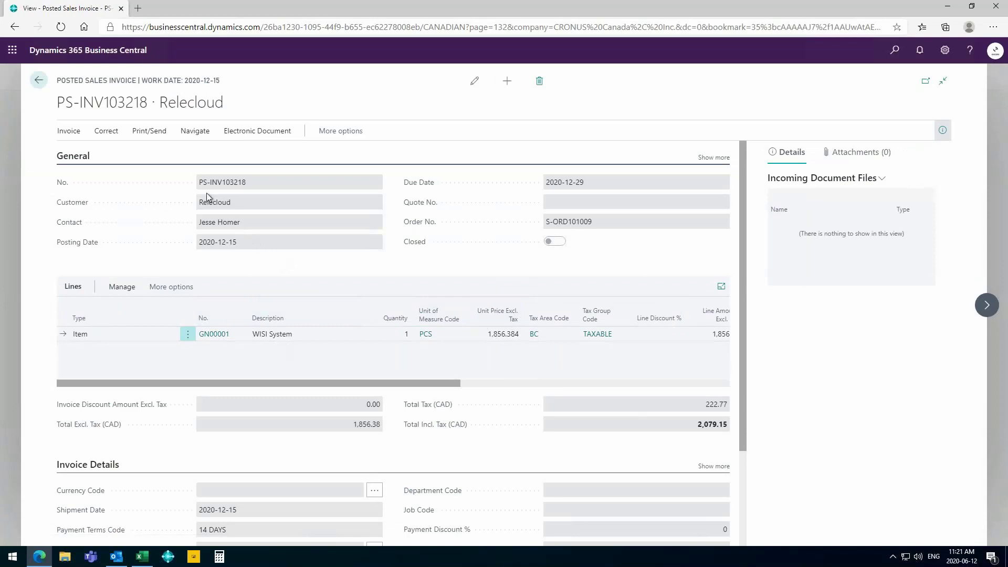
- Preview the Sales - Invoice printout of PS-INV103218 from Print/Send > Print
{"action": "left_click", "coordinate": [149, 132]}
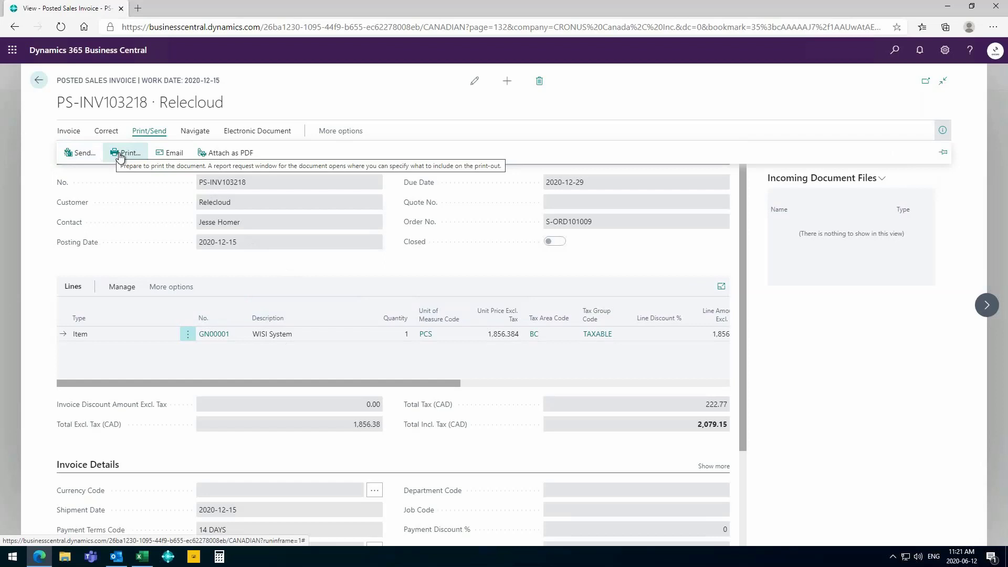
{"action": "left_click", "coordinate": [120, 154]}
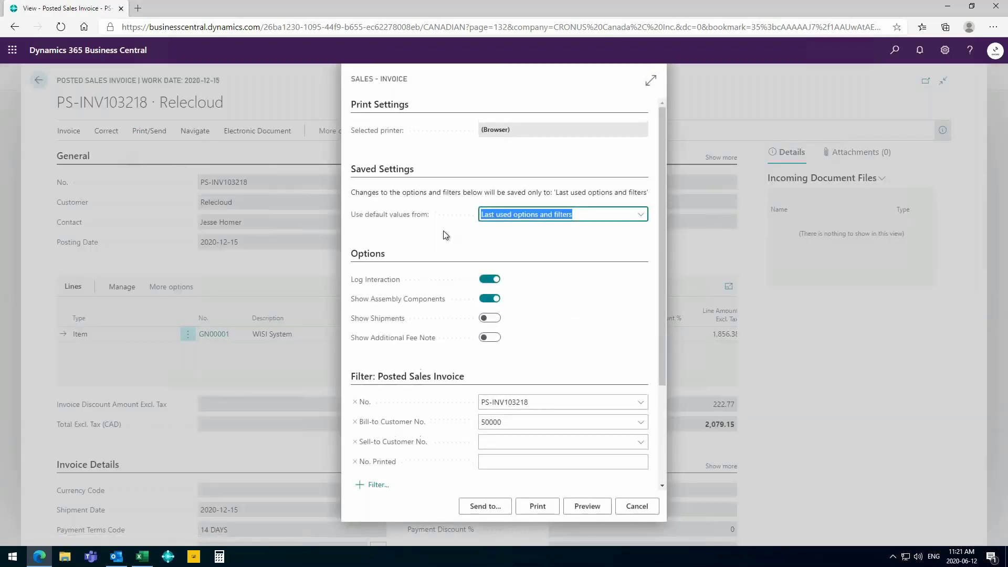
{"action": "left_click", "coordinate": [587, 512]}
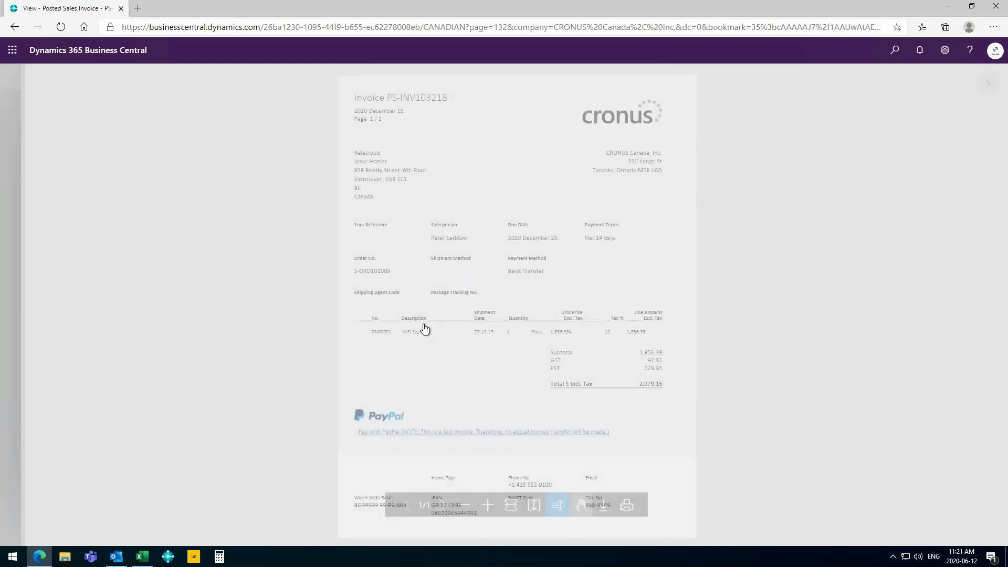
- Enlarge and scroll through the invoice preview, then zoom the browser out to 80%
{"action": "left_click", "coordinate": [488, 505]}
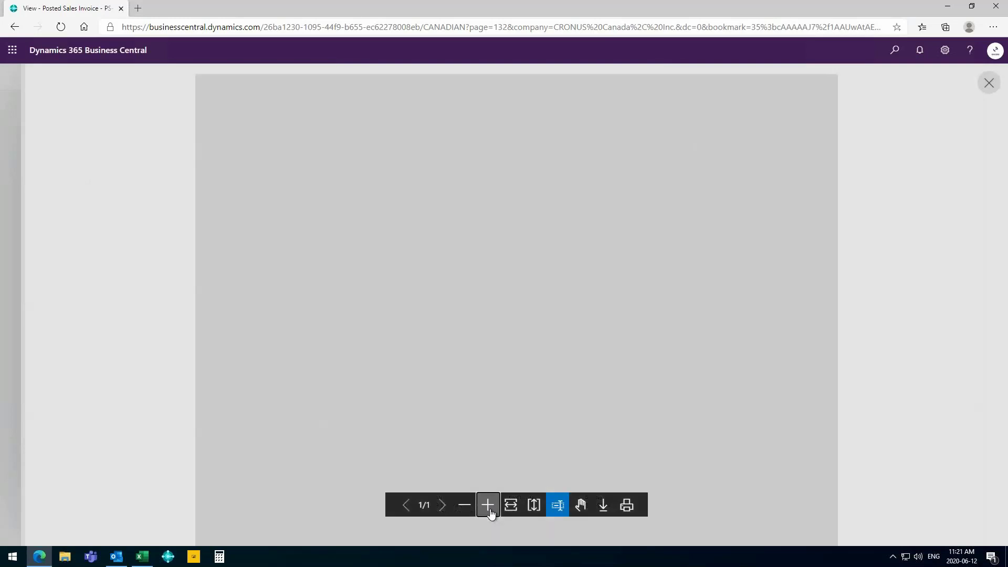
{"action": "scroll", "coordinate": [308, 200], "scroll_direction": "up", "scroll_amount": 1}
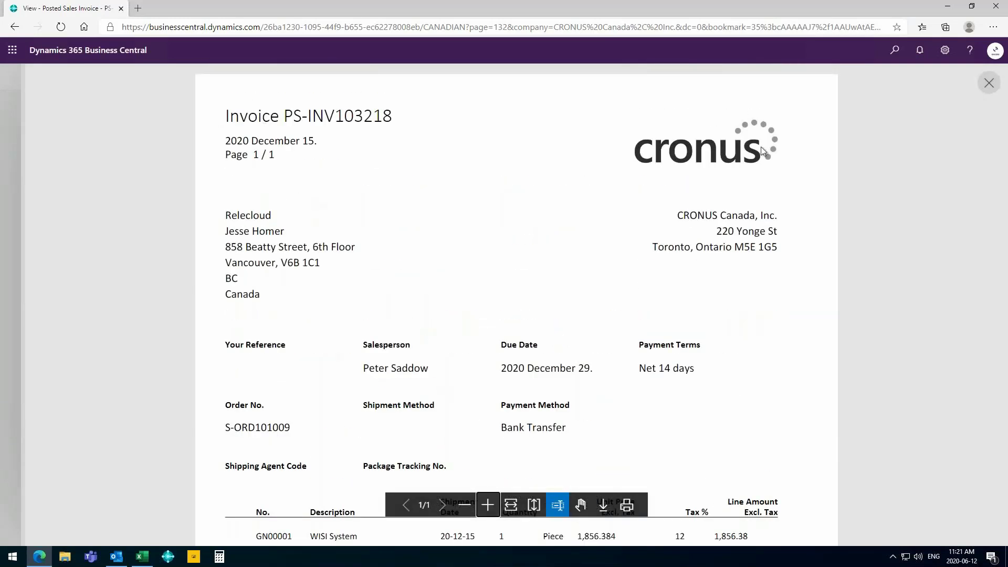
{"action": "scroll", "coordinate": [379, 284], "scroll_direction": "down", "scroll_amount": 1}
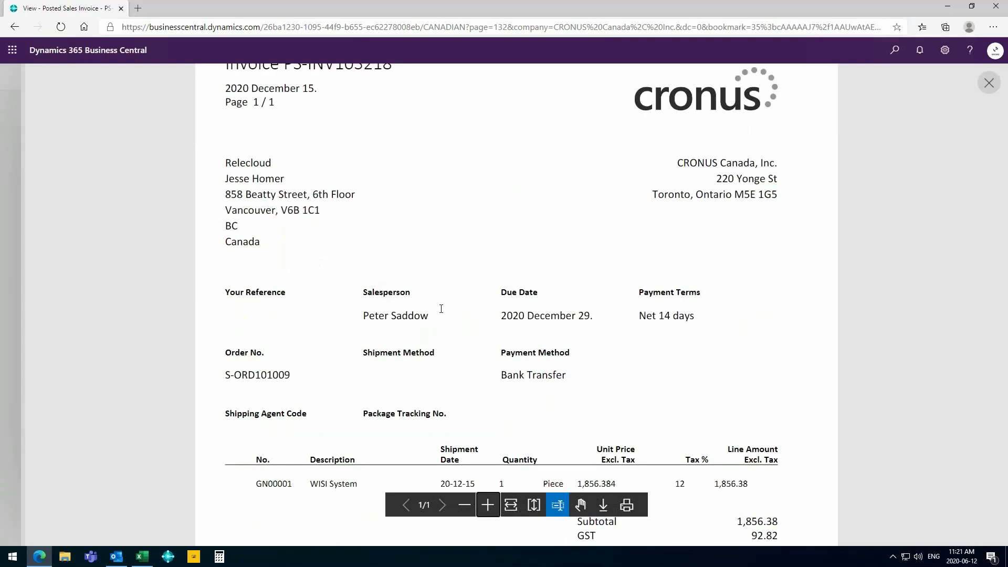
{"action": "scroll", "coordinate": [488, 347], "scroll_direction": "down", "scroll_amount": 2}
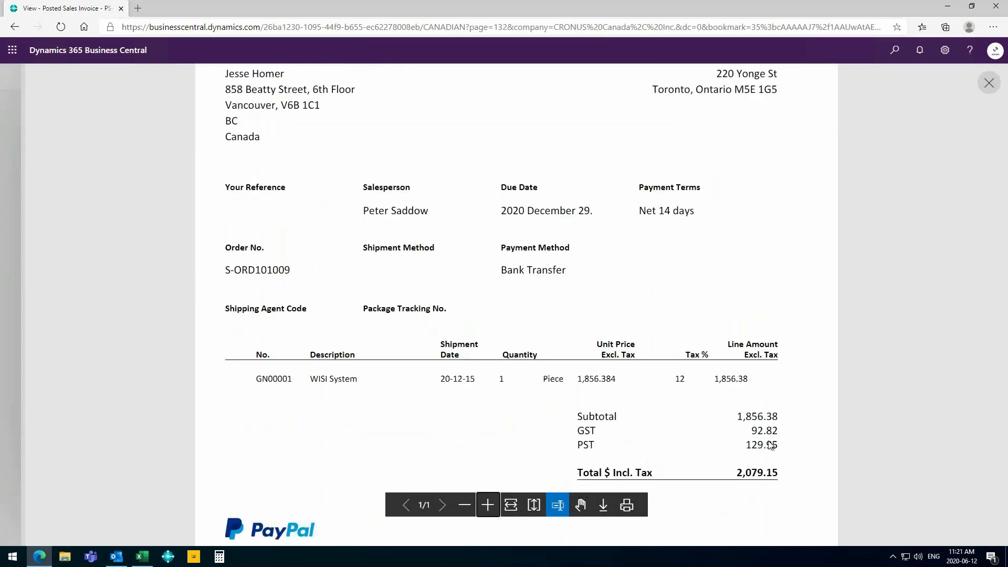
{"action": "scroll", "coordinate": [769, 445], "scroll_direction": "up", "scroll_amount": 1}
{"action": "scroll", "coordinate": [769, 446], "scroll_direction": "up", "scroll_amount": 1}
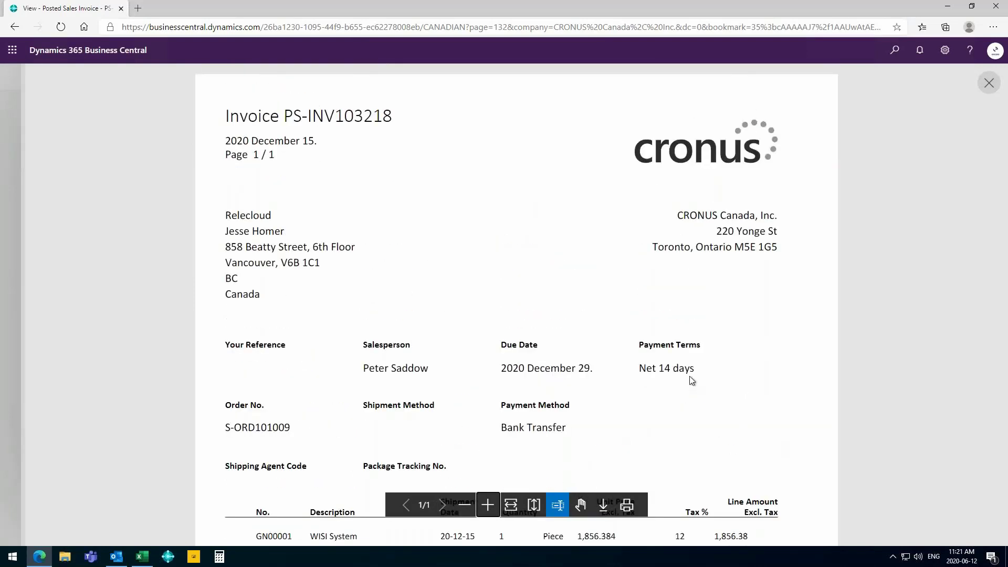
{"action": "key", "text": "ctrl+minus"}
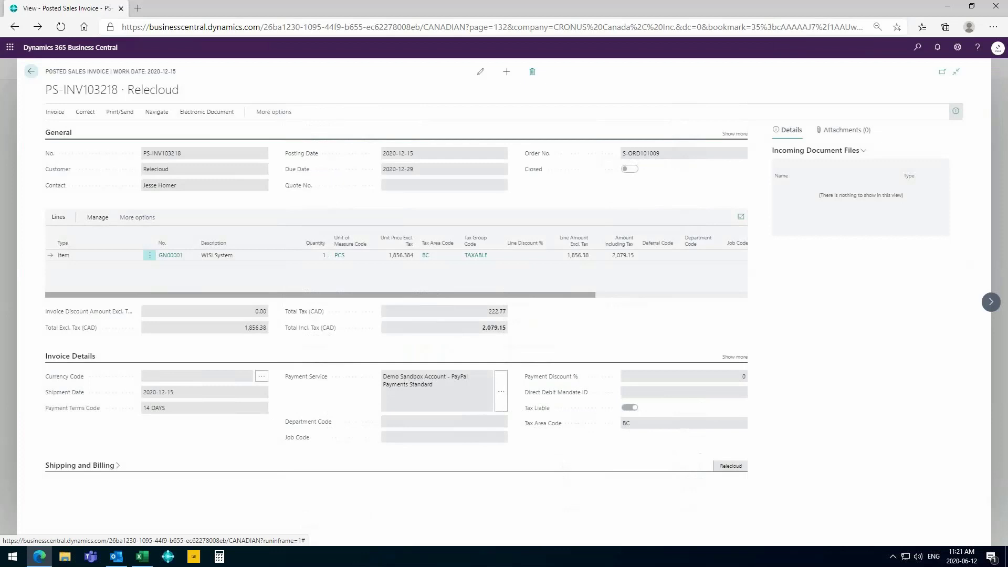
- Reset browser zoom to 100% and open customer 50000 Relecloud's card via Navigate > Customer
{"action": "key", "text": "ctrl+0"}
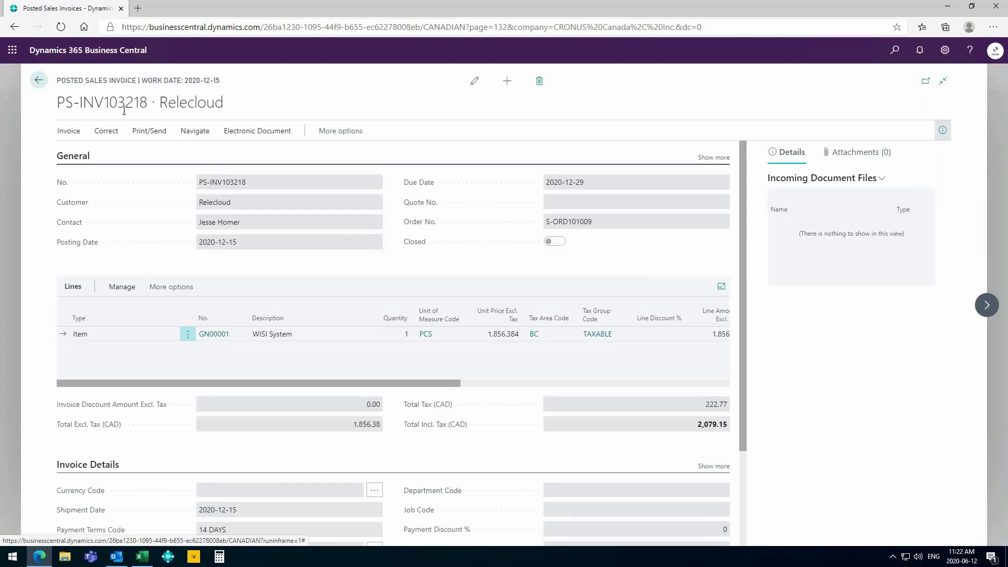
{"action": "left_click", "coordinate": [193, 132]}
{"action": "left_click", "coordinate": [86, 157]}
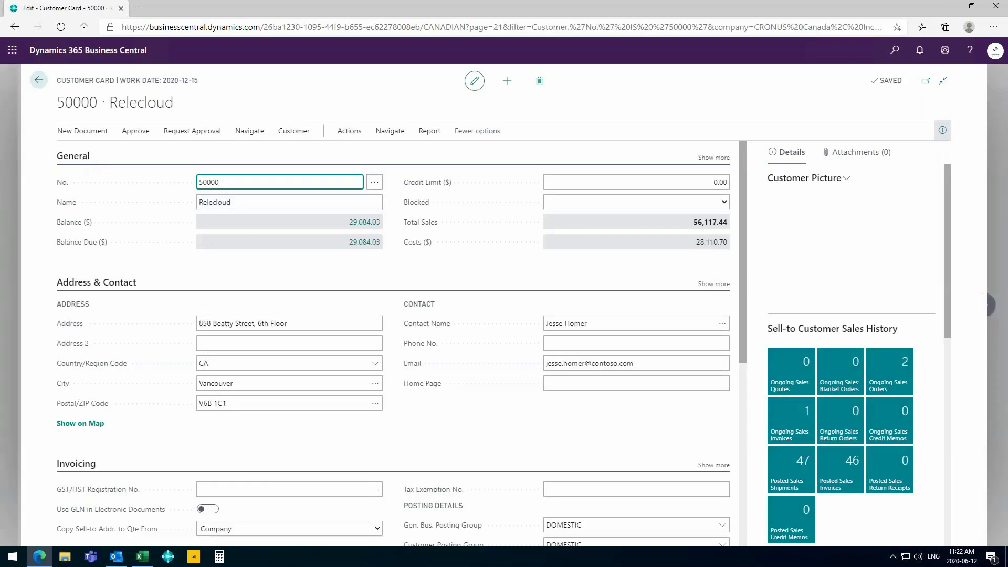
- Open Relecloud's Document Layouts list via Navigate > Customer > Document Layouts
{"action": "left_click", "coordinate": [342, 135]}
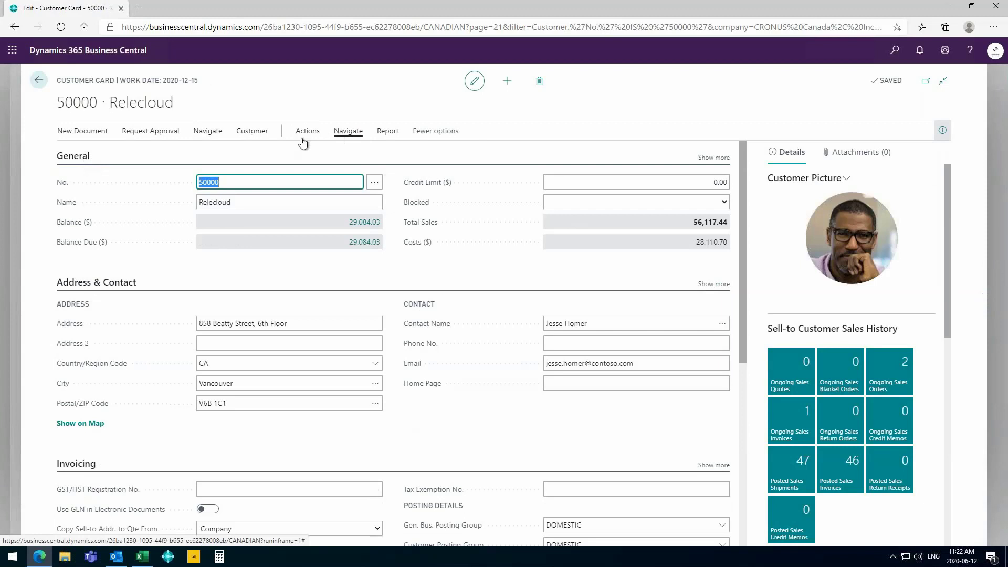
{"action": "left_click", "coordinate": [76, 158]}
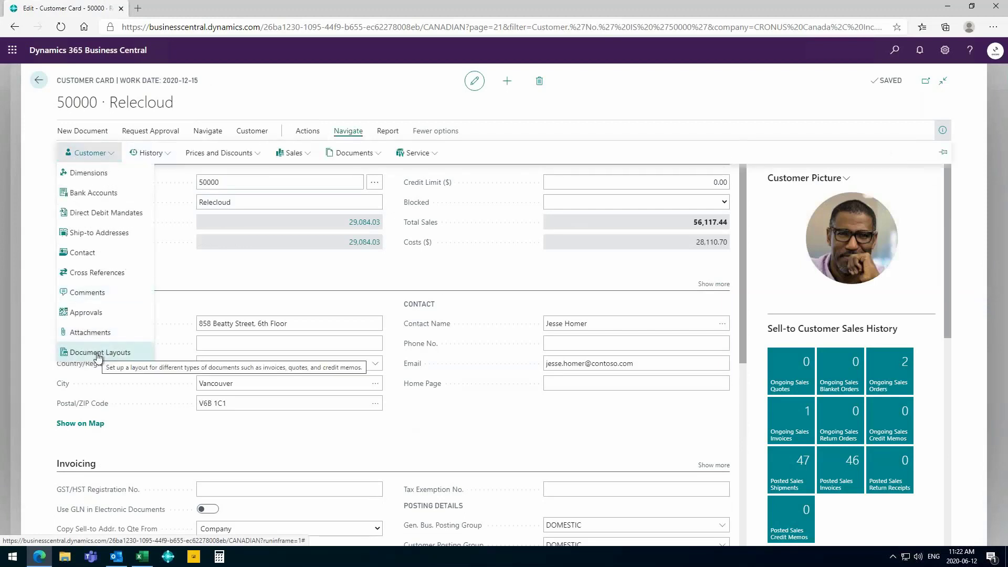
{"action": "left_click", "coordinate": [99, 353]}
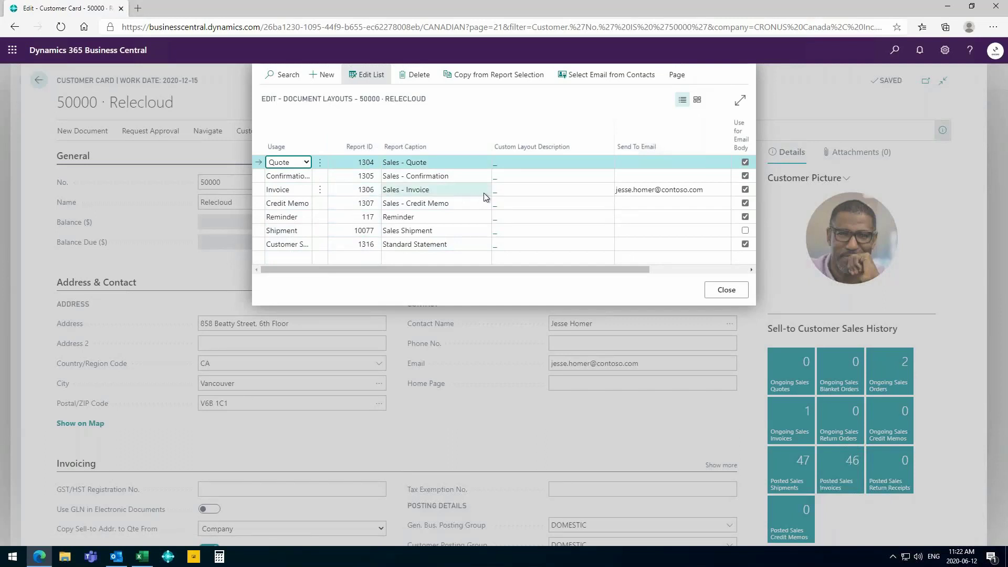
- Select Sales Invoice - Blue in the Invoice row's Custom Layout lookup
{"action": "left_click", "coordinate": [504, 195]}
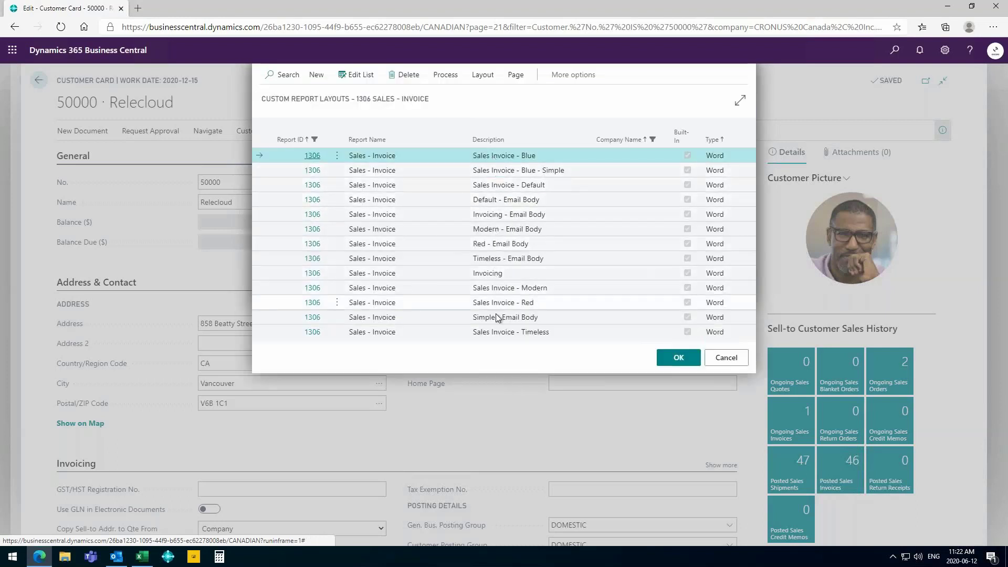
{"action": "left_click", "coordinate": [486, 154]}
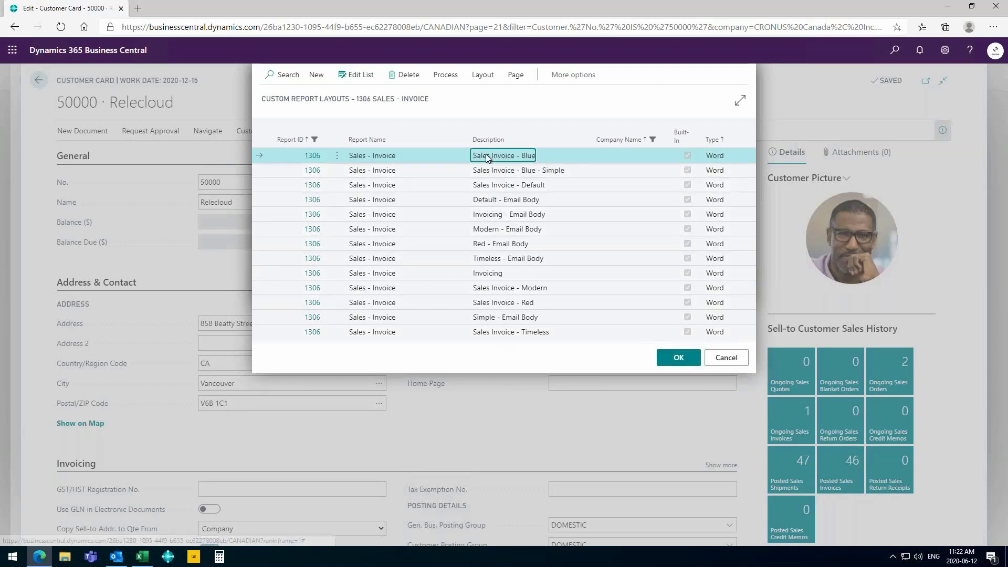
{"action": "left_click", "coordinate": [445, 76]}
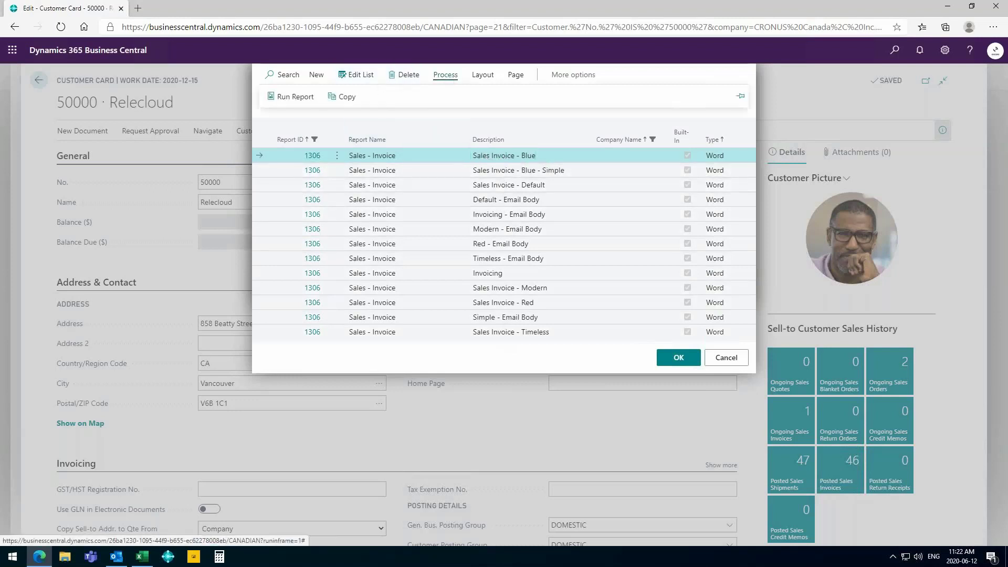
{"action": "left_click", "coordinate": [292, 98]}
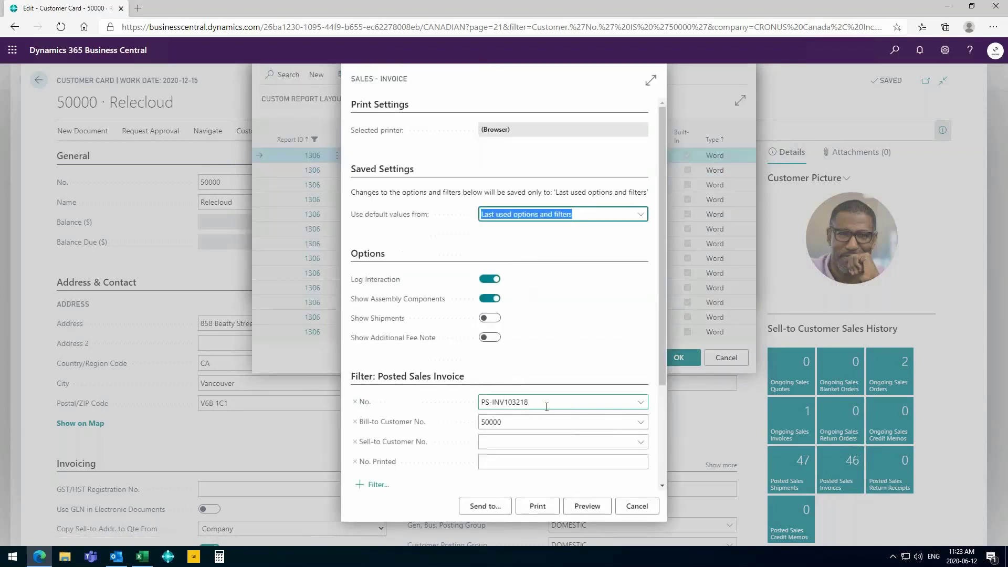
{"action": "left_click", "coordinate": [588, 507]}
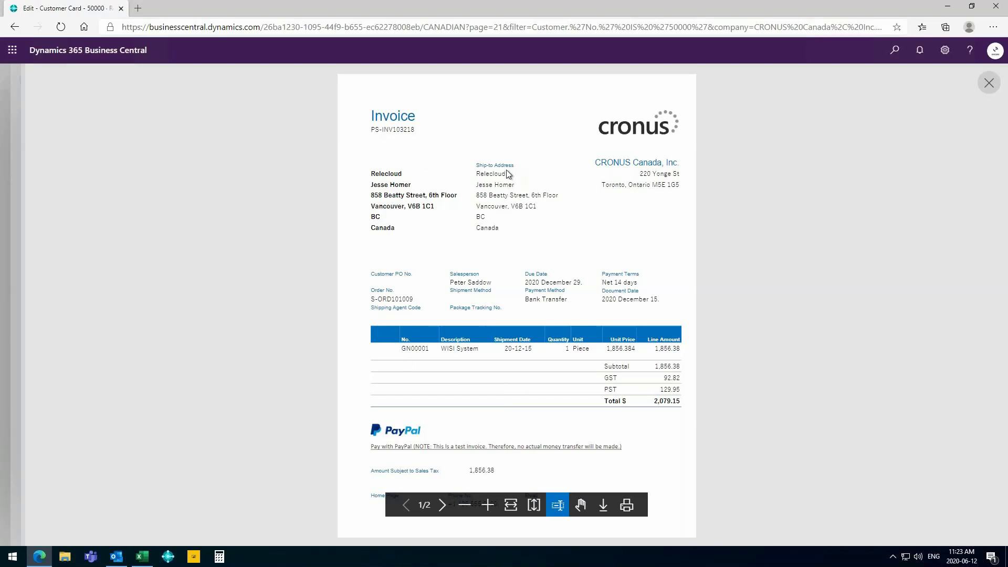
{"action": "left_click", "coordinate": [988, 89]}
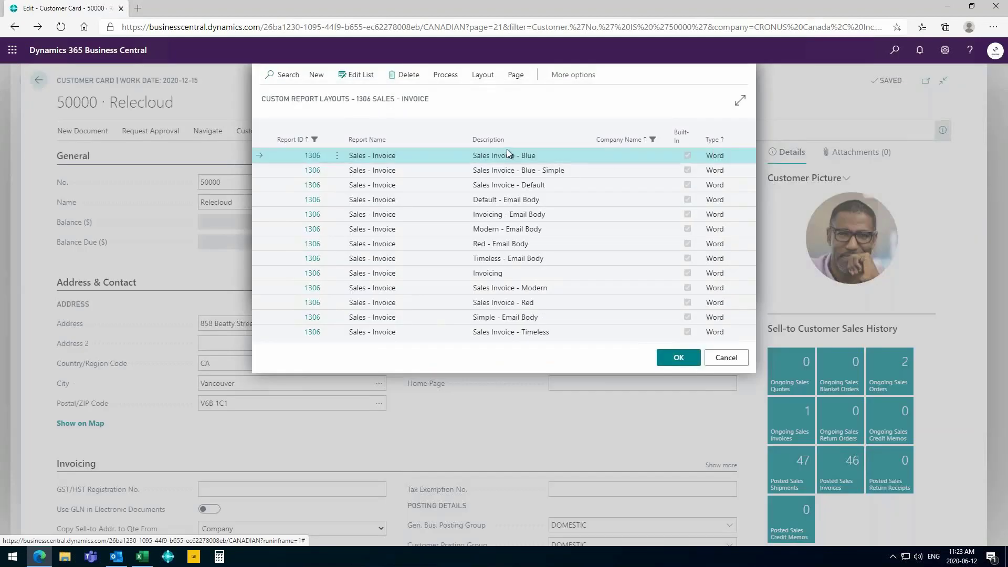
- Copy the Sales Invoice - Blue layout with Process > Copy
{"action": "left_click", "coordinate": [482, 77]}
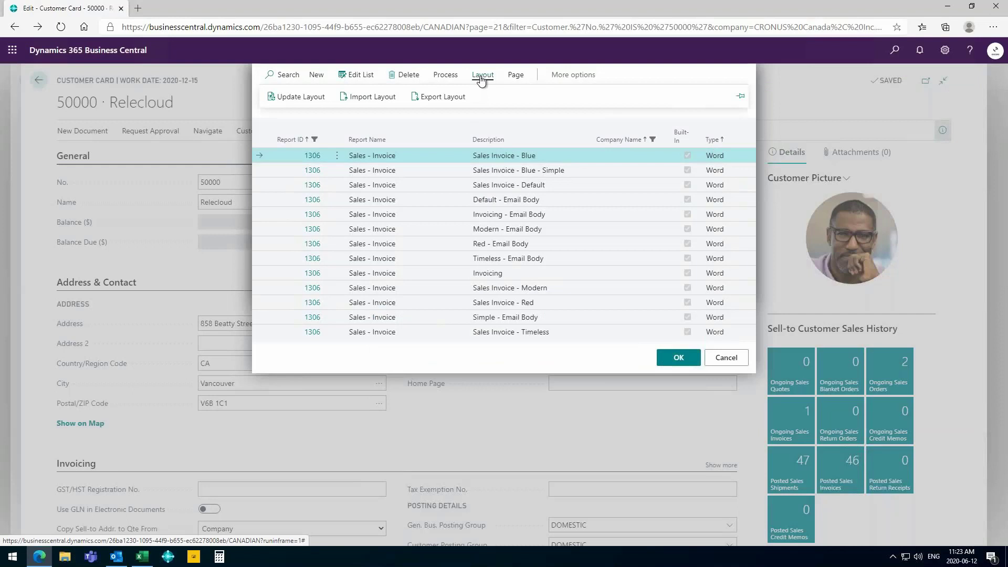
{"action": "left_click", "coordinate": [444, 76]}
{"action": "left_click", "coordinate": [340, 99]}
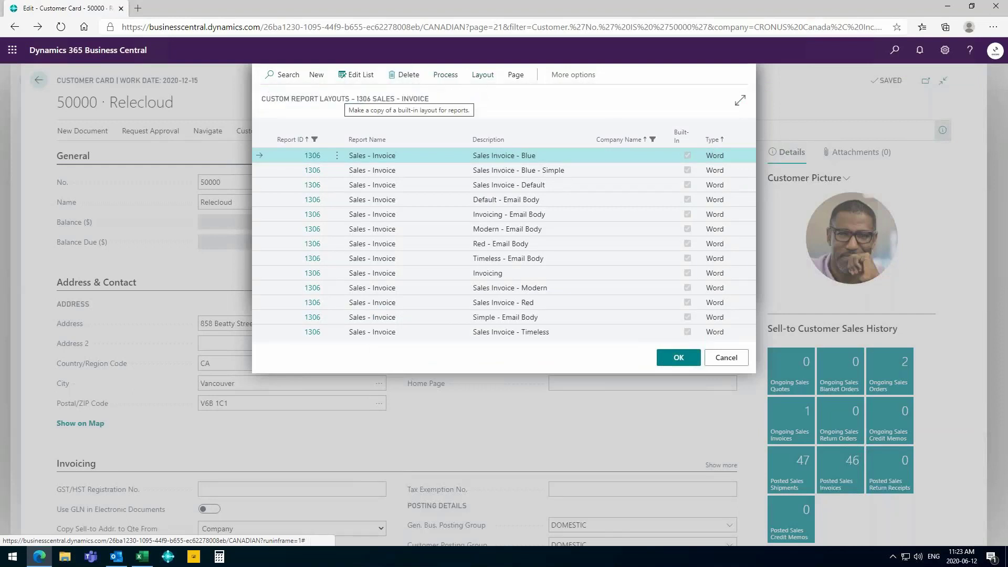
{"action": "left_click", "coordinate": [356, 75]}
- Rename the copy to 'Copy of Sales Invoice - Green' and export it as a Word file
{"action": "left_click", "coordinate": [562, 158]}
{"action": "left_click", "coordinate": [549, 155]}
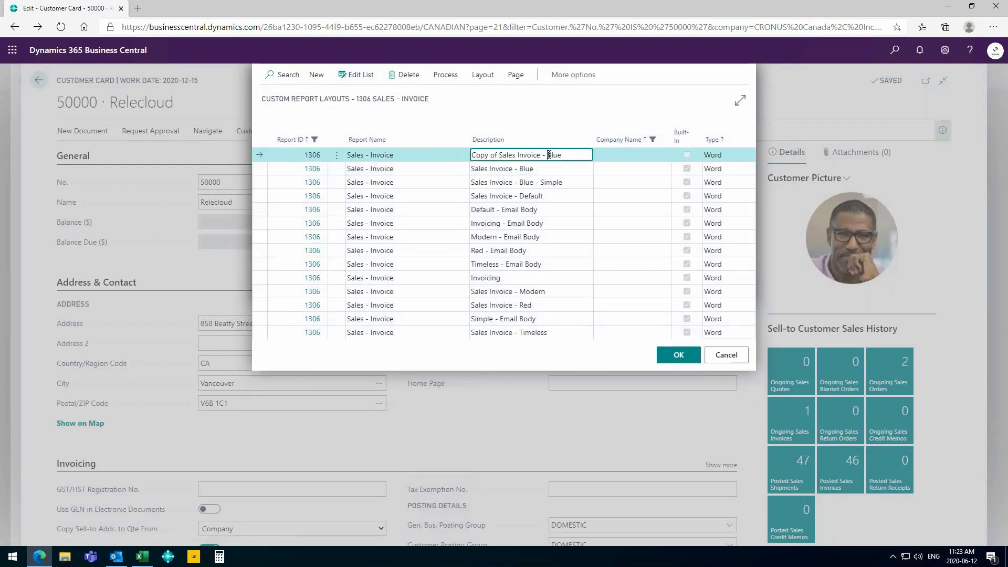
{"action": "key", "text": "BackSpace"}
{"action": "key", "text": "BackSpace"}
{"action": "key", "text": "BackSpace"}
{"action": "type", "text": "reen"}
{"action": "key", "text": "Tab"}
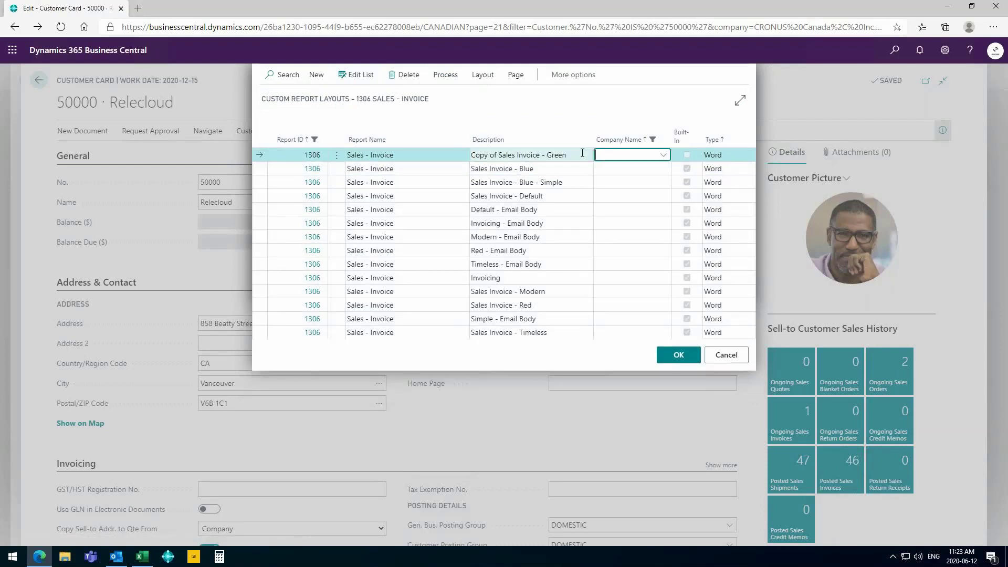
{"action": "key", "text": "shift+Tab"}
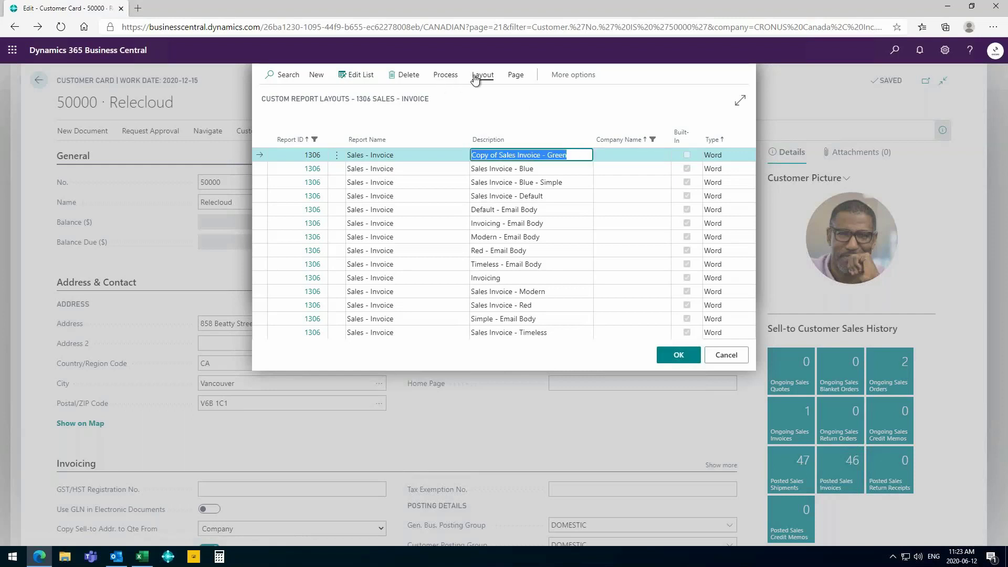
{"action": "left_click", "coordinate": [483, 75]}
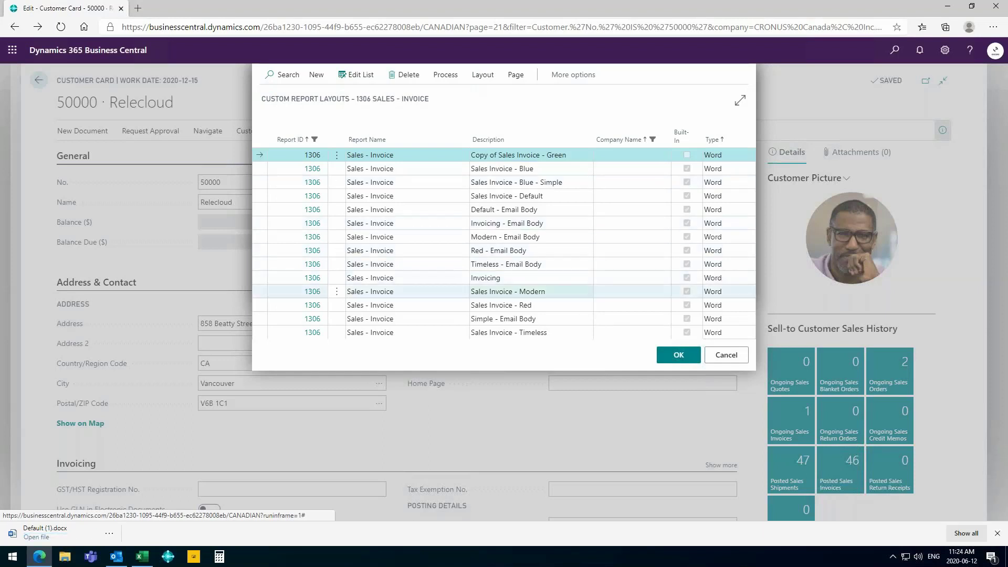
- Turn the Document Title Lbl text green in the exported layout document
{"action": "left_click", "coordinate": [30, 538]}
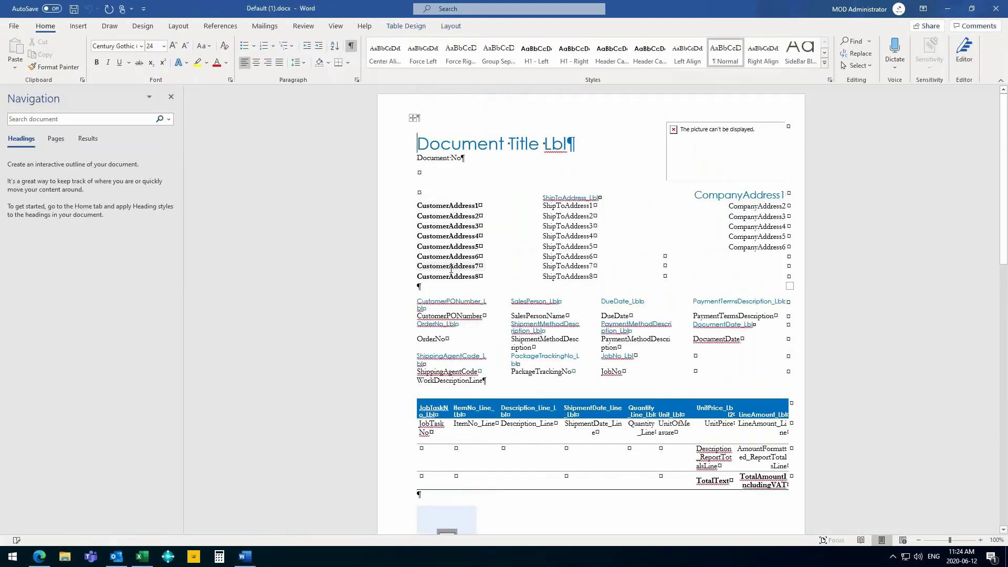
{"action": "left_click", "coordinate": [418, 145]}
{"action": "left_click_drag", "start_coordinate": [418, 145], "coordinate": [558, 145]}
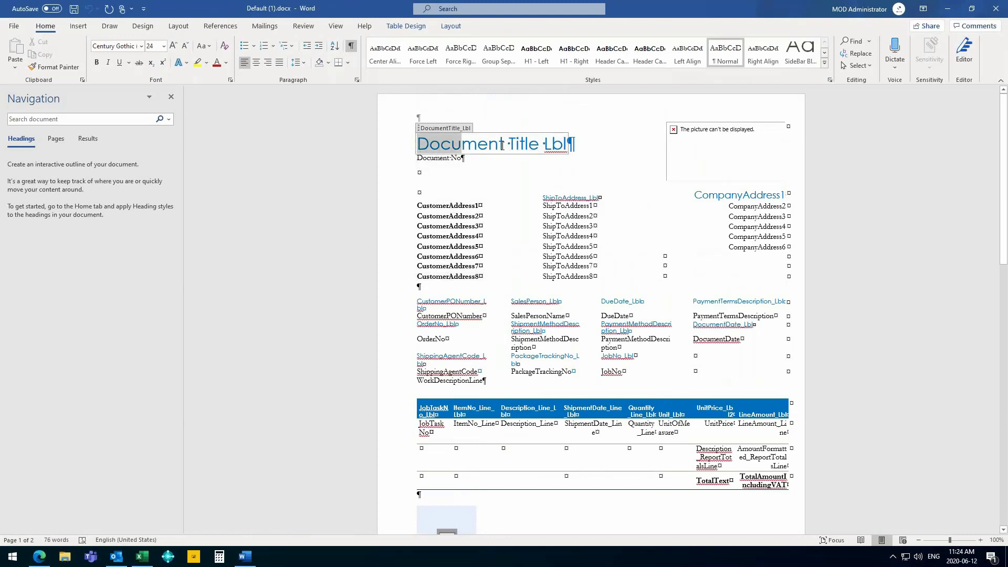
{"action": "left_click", "coordinate": [225, 63]}
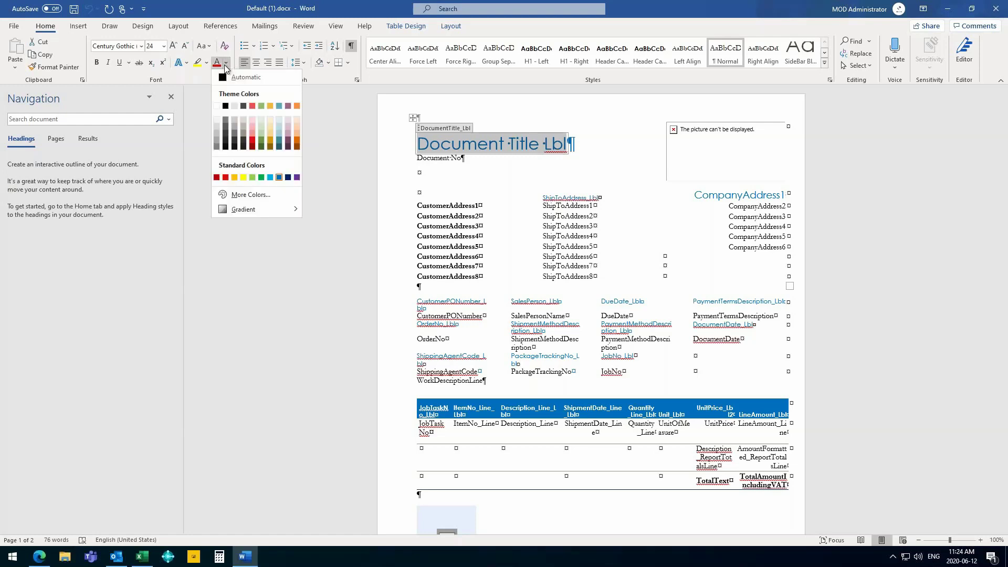
{"action": "left_click", "coordinate": [262, 178]}
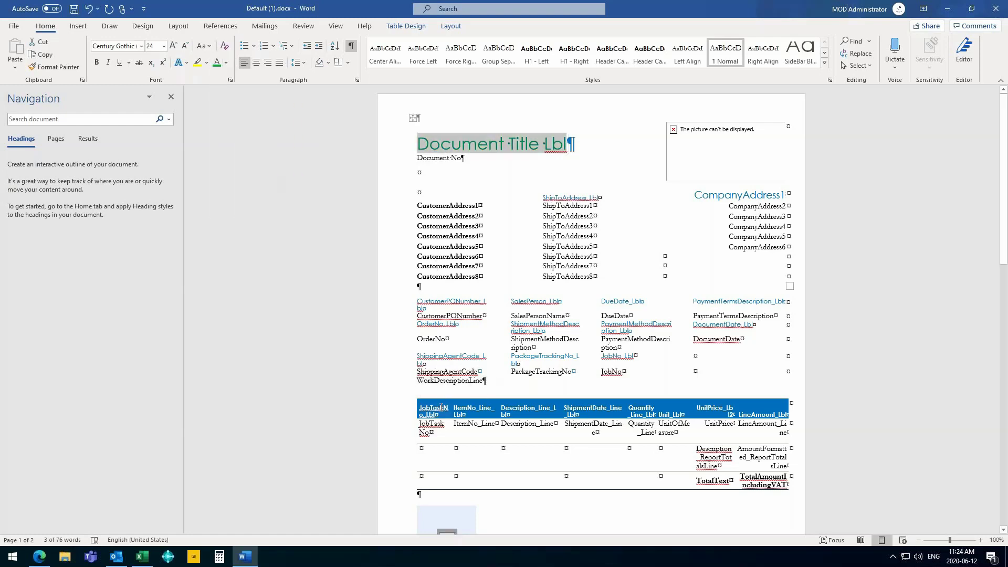
- Shade the line-item table's header row with the green theme colour
{"action": "left_click_drag", "start_coordinate": [441, 408], "coordinate": [780, 412]}
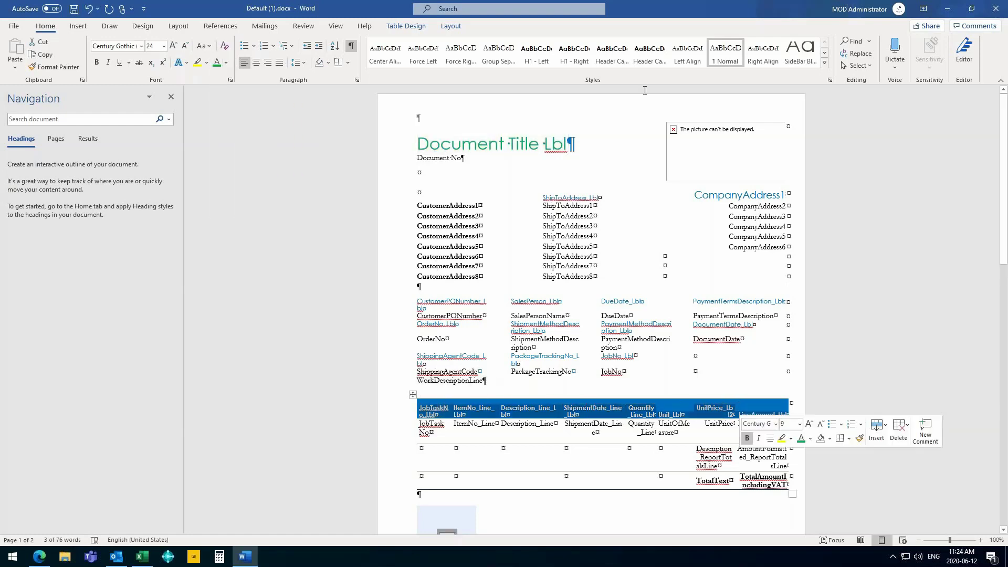
{"action": "left_click", "coordinate": [406, 26]}
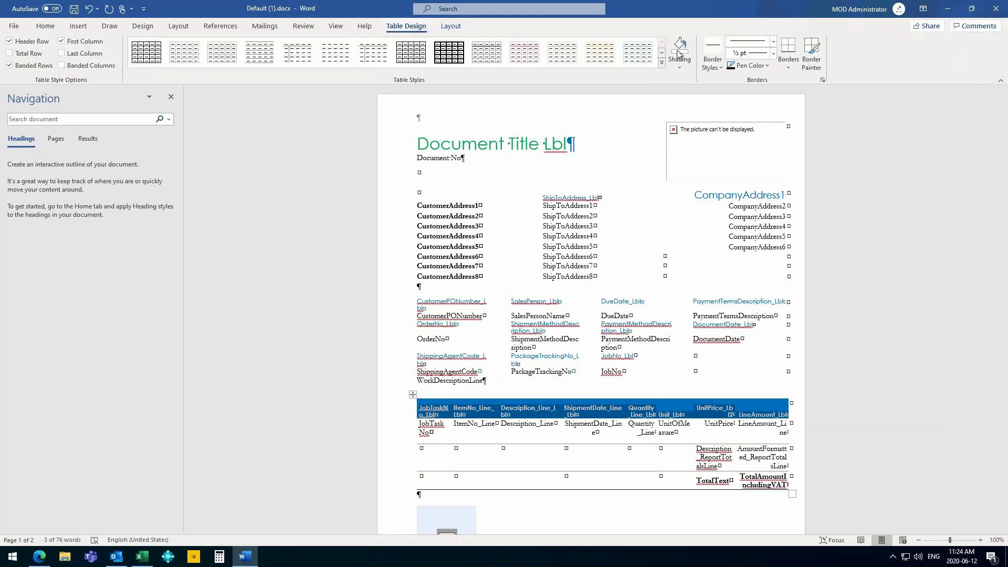
{"action": "left_click", "coordinate": [679, 67]}
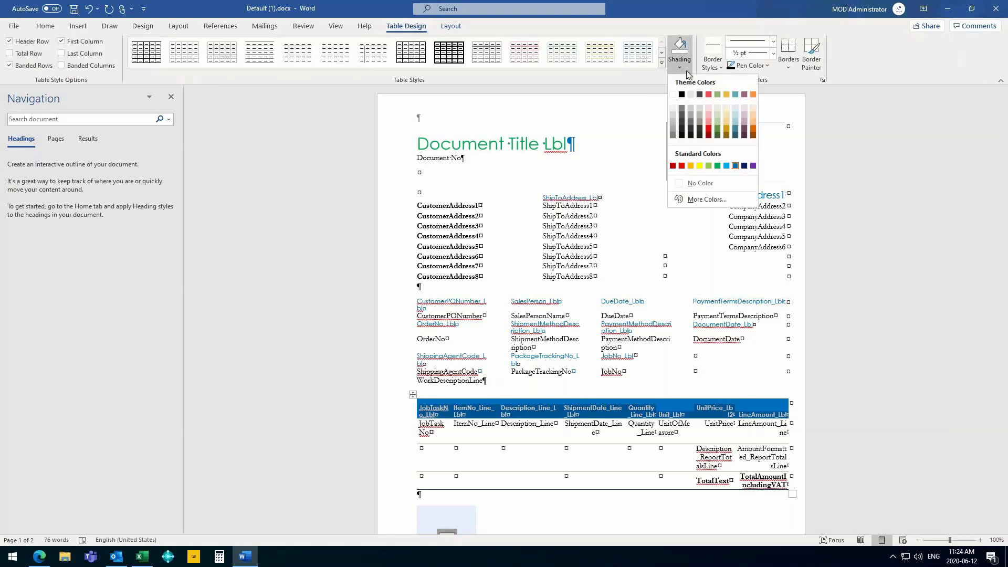
{"action": "left_click", "coordinate": [717, 95]}
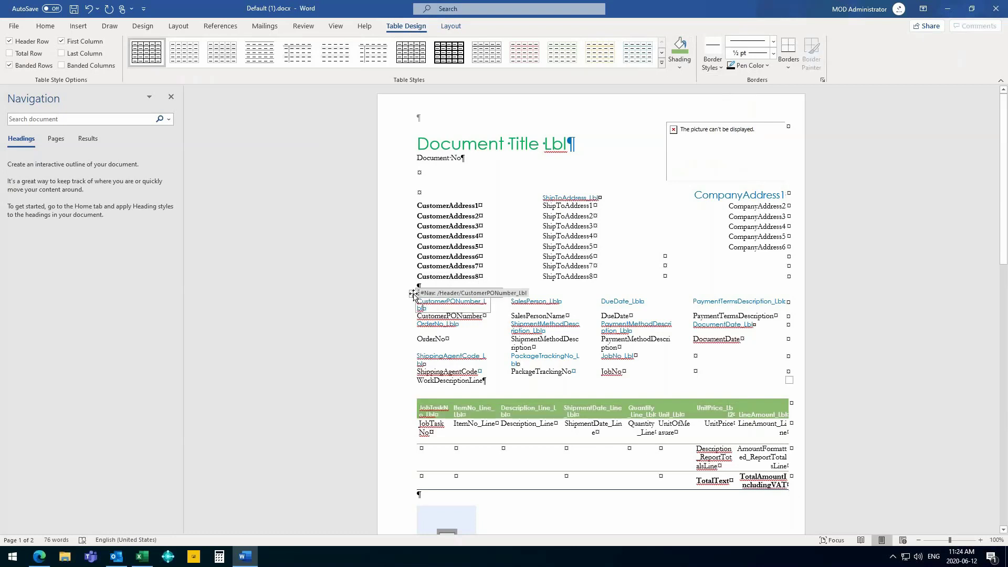
- Apply the plain bordered grid style to the order details table
{"action": "left_click", "coordinate": [414, 294]}
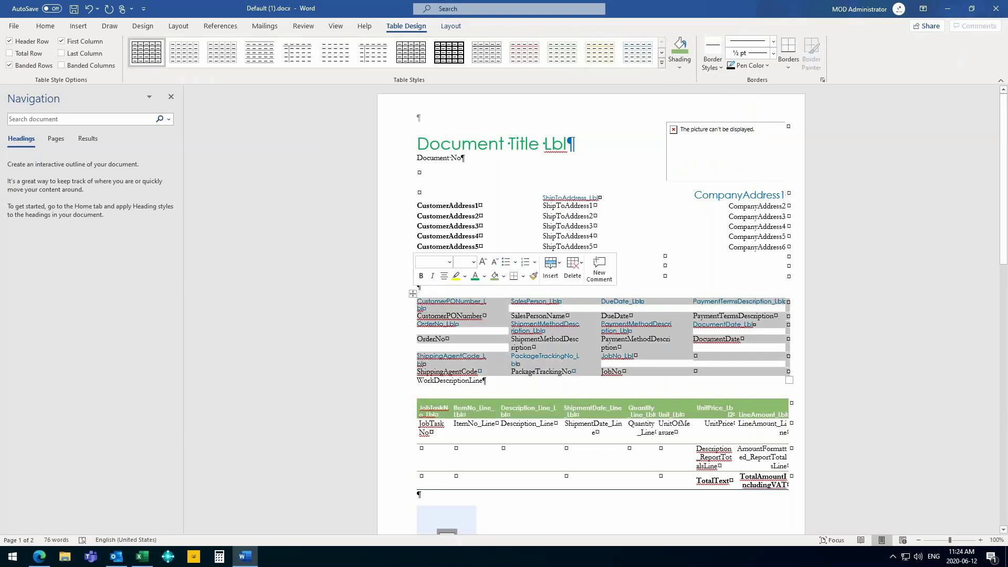
{"action": "left_click", "coordinate": [175, 58]}
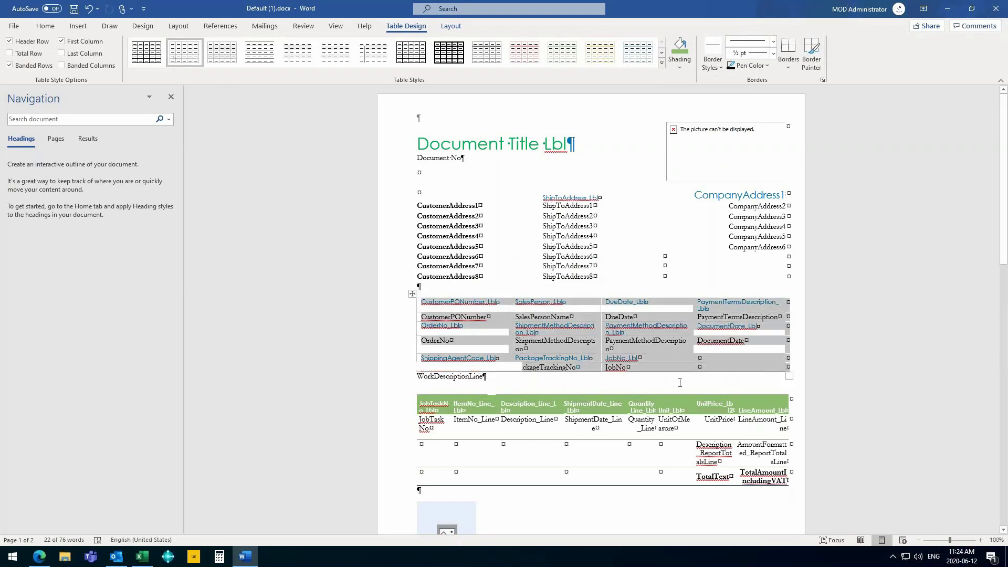
{"action": "left_click", "coordinate": [649, 367]}
- Empty the shipping agent, tracking and job number cells in the table's last two rows
{"action": "left_click", "coordinate": [650, 368]}
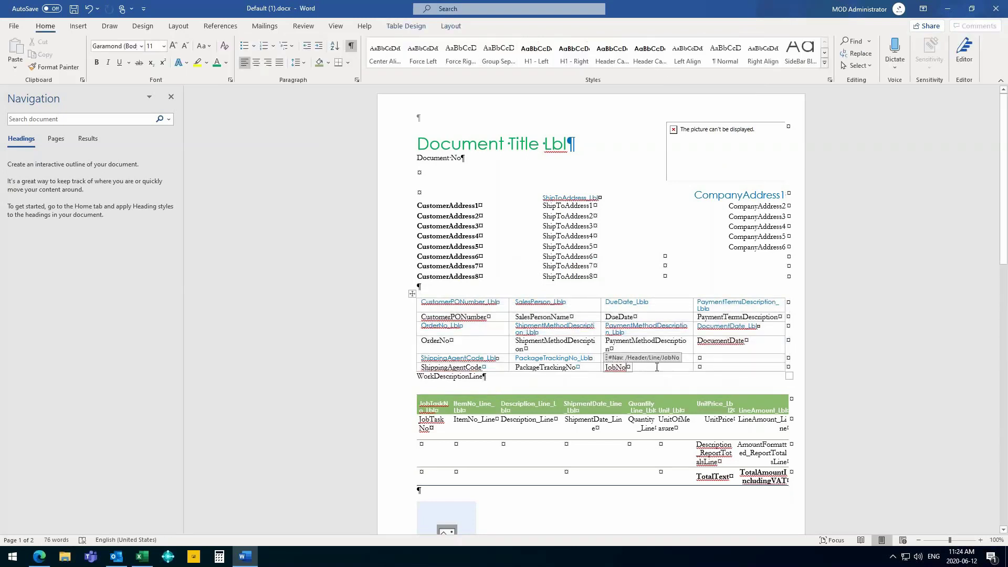
{"action": "left_click", "coordinate": [607, 359]}
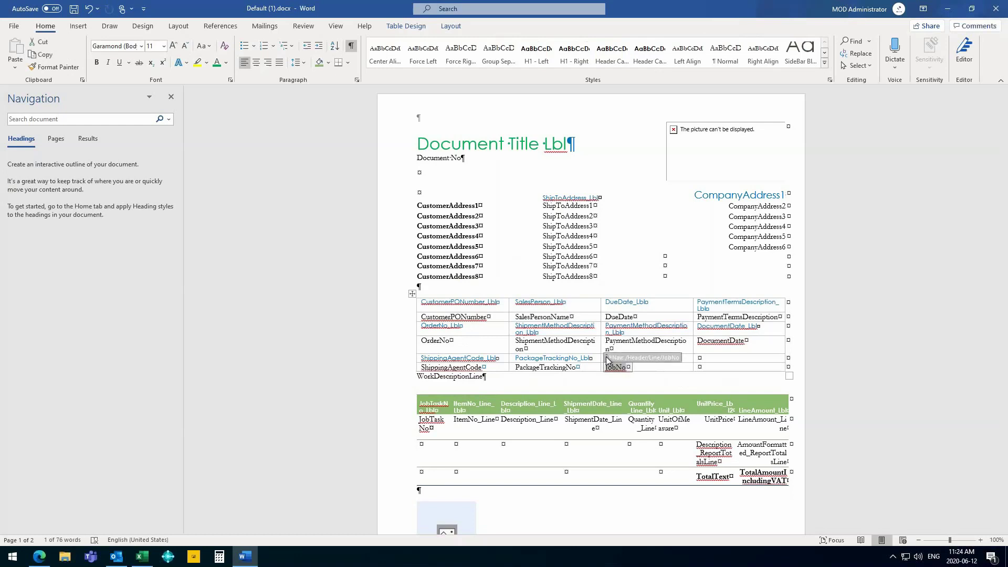
{"action": "left_click", "coordinate": [647, 377]}
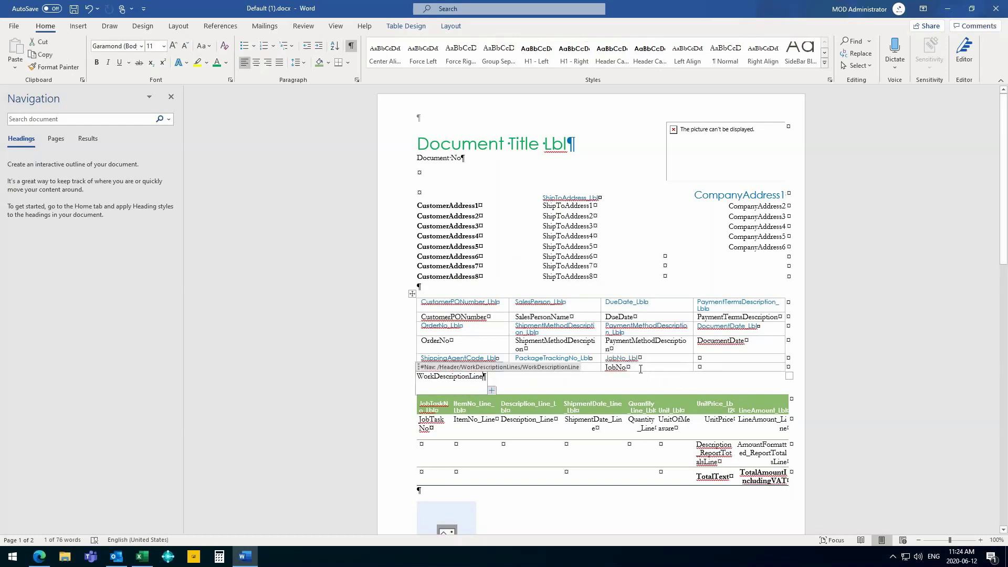
{"action": "left_click_drag", "start_coordinate": [643, 367], "coordinate": [446, 359]}
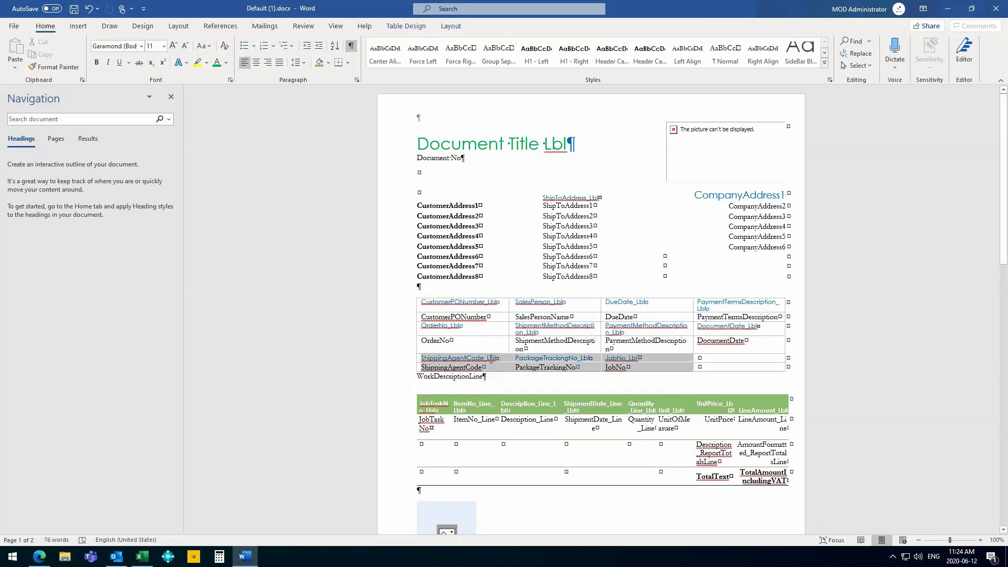
{"action": "key", "text": "Delete"}
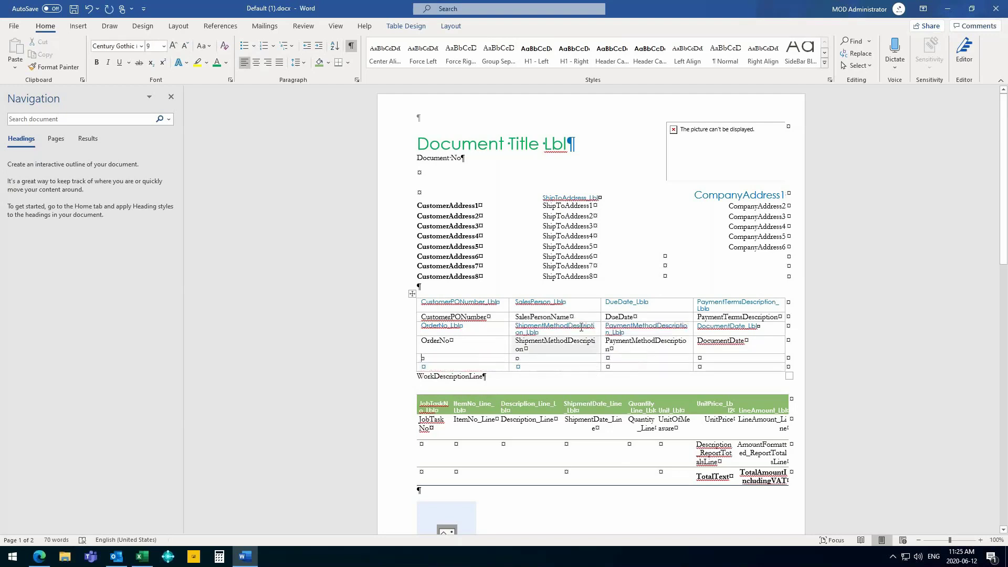
- Save the edited layout document and close Word
{"action": "left_click", "coordinate": [363, 304]}
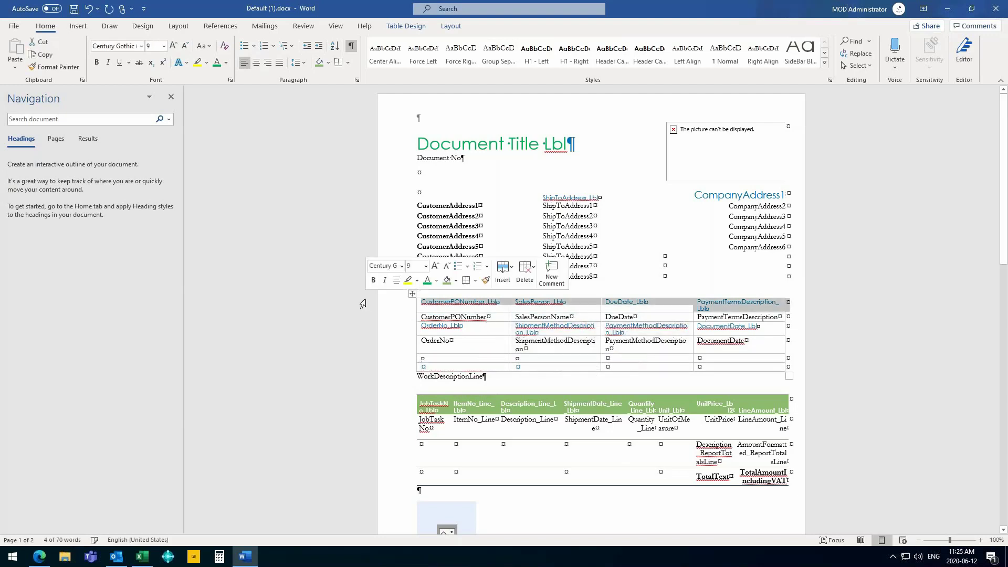
{"action": "scroll", "coordinate": [473, 389], "scroll_direction": "down", "scroll_amount": 3}
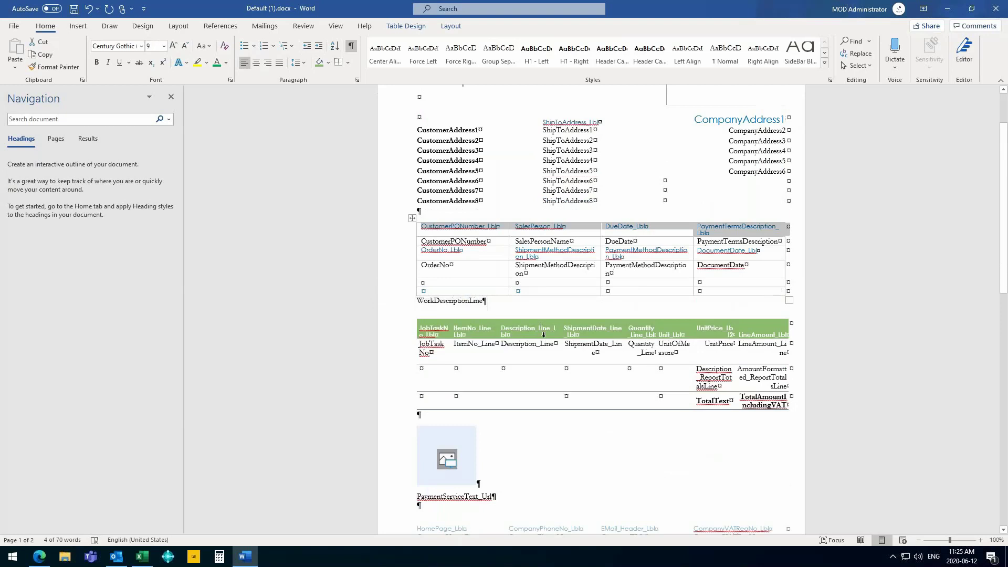
{"action": "scroll", "coordinate": [468, 379], "scroll_direction": "down", "scroll_amount": 6}
{"action": "scroll", "coordinate": [518, 353], "scroll_direction": "up", "scroll_amount": 1}
{"action": "scroll", "coordinate": [518, 352], "scroll_direction": "up", "scroll_amount": 5}
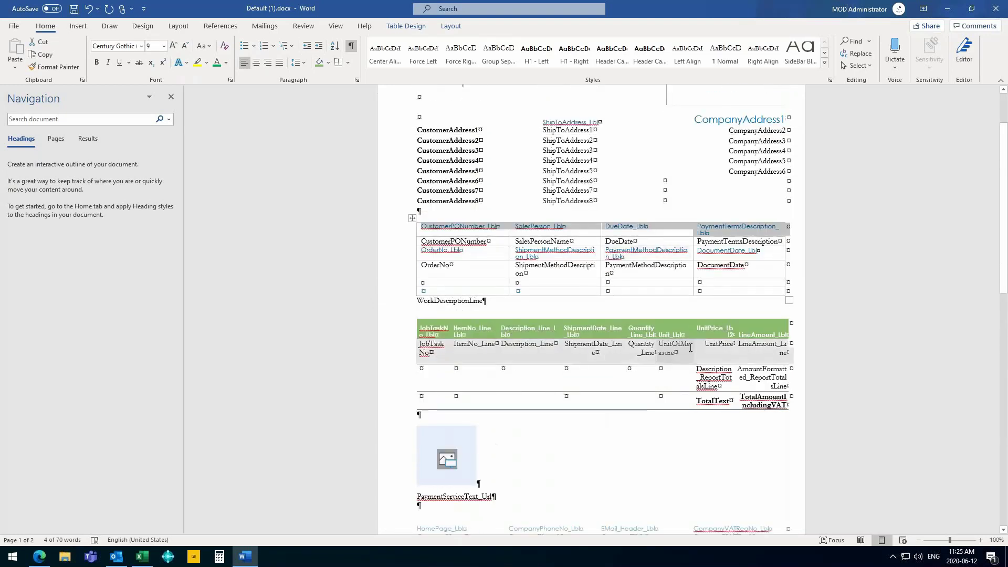
{"action": "scroll", "coordinate": [654, 344], "scroll_direction": "up", "scroll_amount": 3}
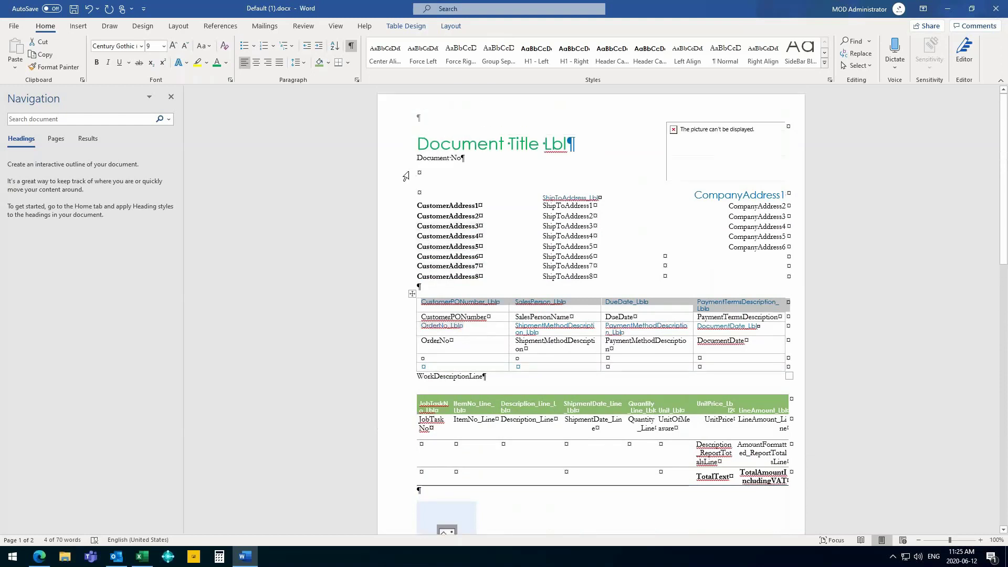
{"action": "left_click", "coordinate": [74, 9]}
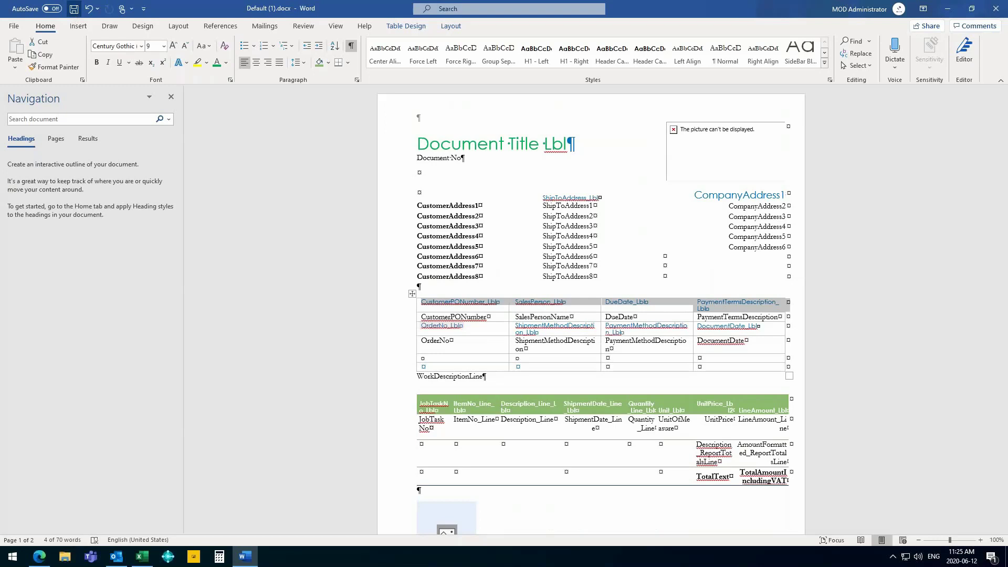
{"action": "left_click", "coordinate": [996, 10]}
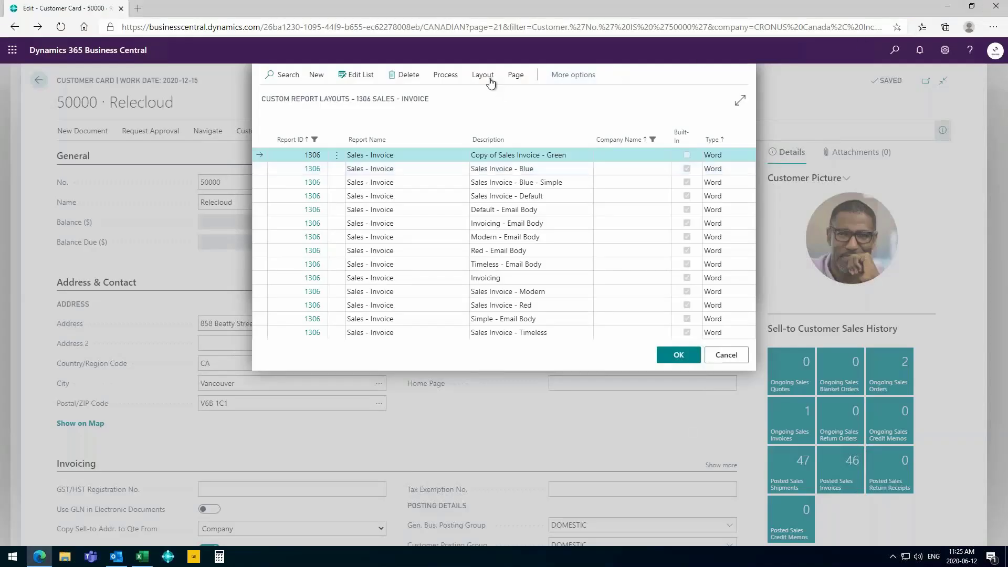
- Import Default (1).docx through Import Layout into the selected Green layout row
{"action": "left_click", "coordinate": [484, 80]}
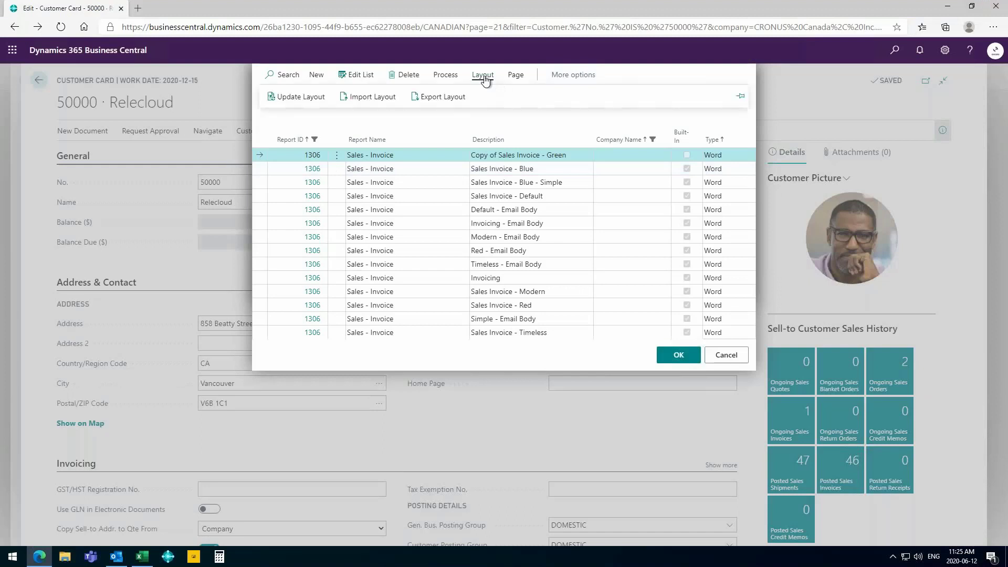
{"action": "left_click", "coordinate": [370, 97]}
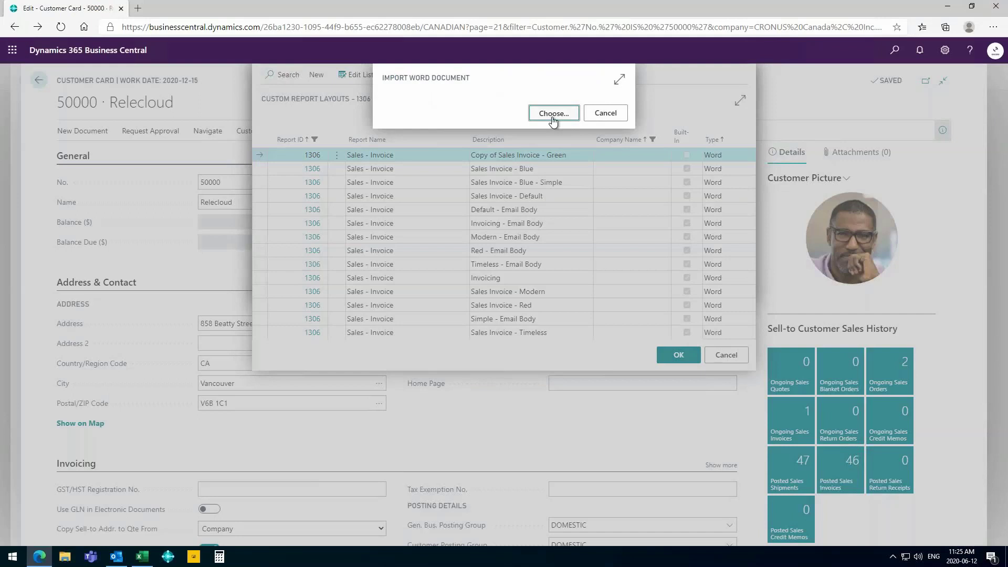
{"action": "left_click", "coordinate": [553, 116]}
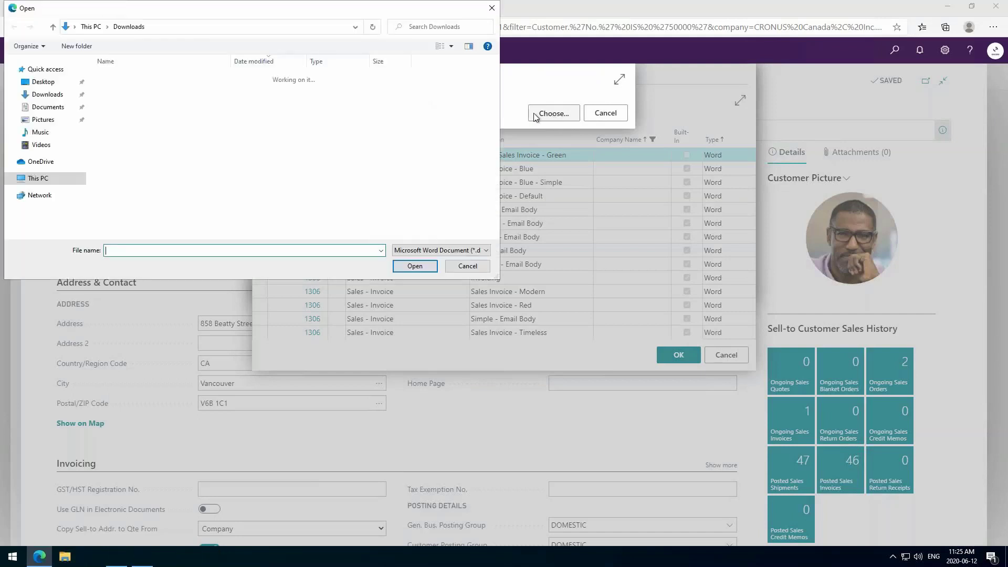
{"action": "left_click", "coordinate": [123, 93]}
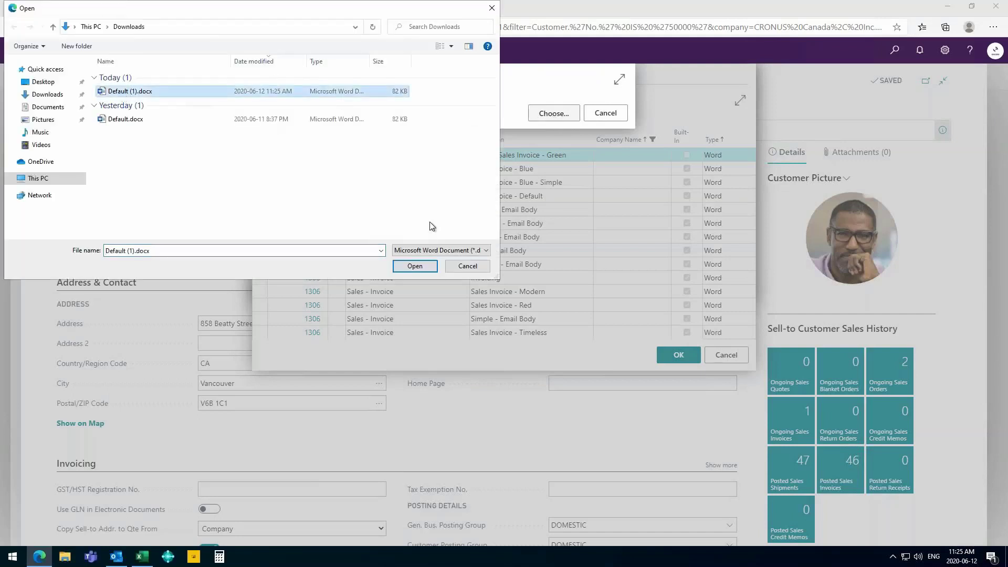
{"action": "left_click", "coordinate": [414, 265]}
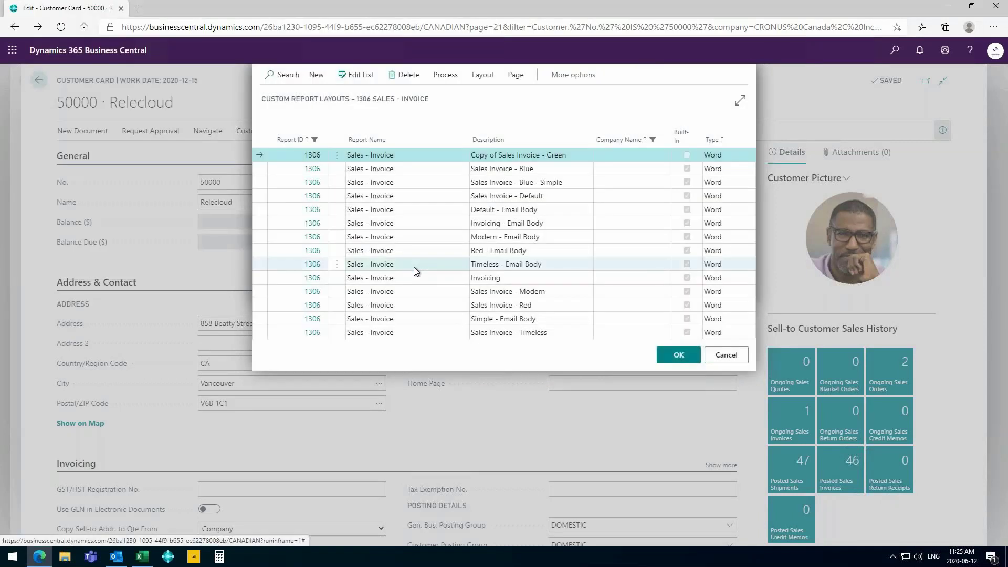
{"action": "left_click", "coordinate": [439, 77]}
{"action": "left_click", "coordinate": [288, 98]}
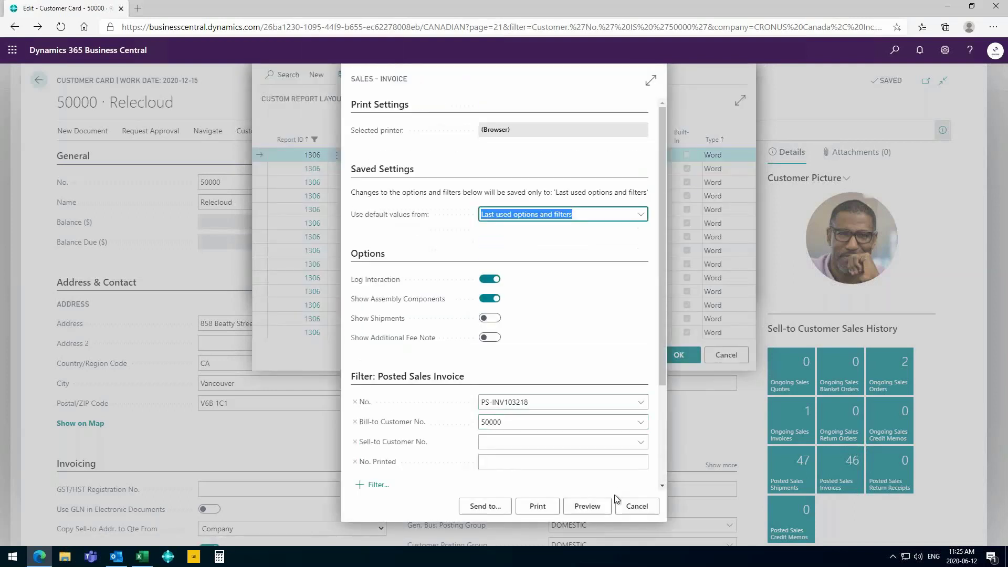
{"action": "left_click", "coordinate": [587, 506]}
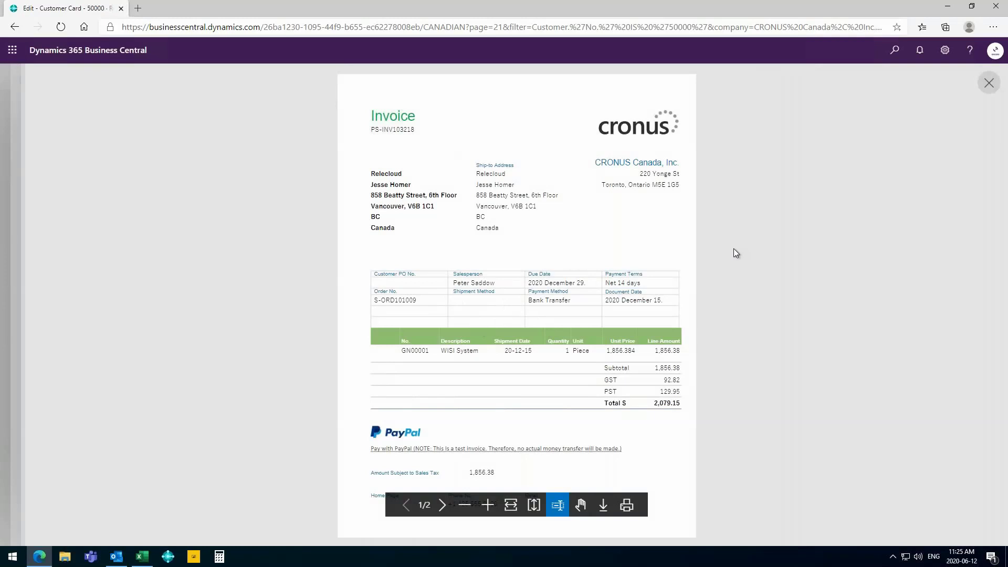
{"action": "left_click", "coordinate": [990, 84]}
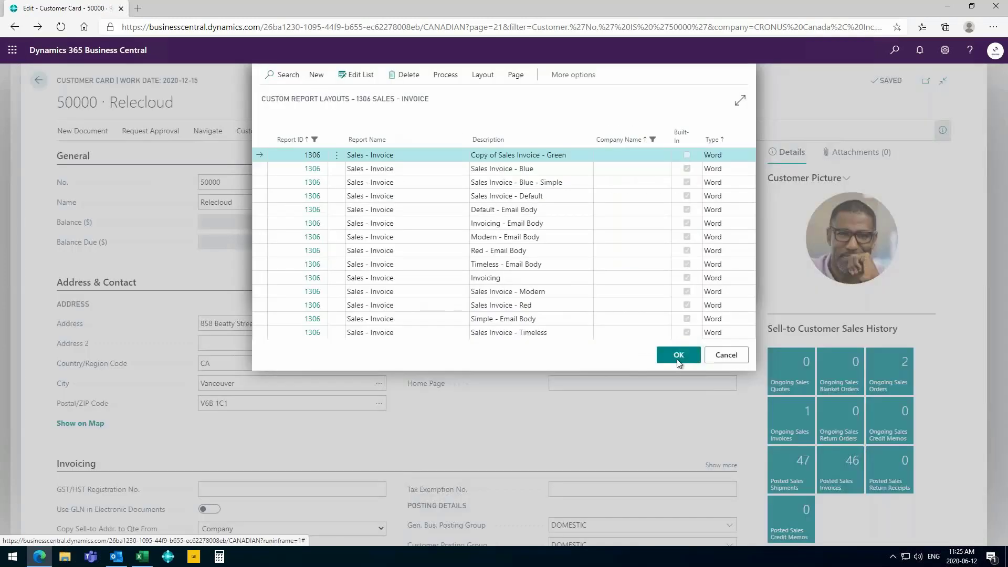
- Assign Copy of Sales Invoice - Green to Relecloud's Sales - Invoice report 1306 and close Document Layouts
{"action": "key", "text": "Return"}
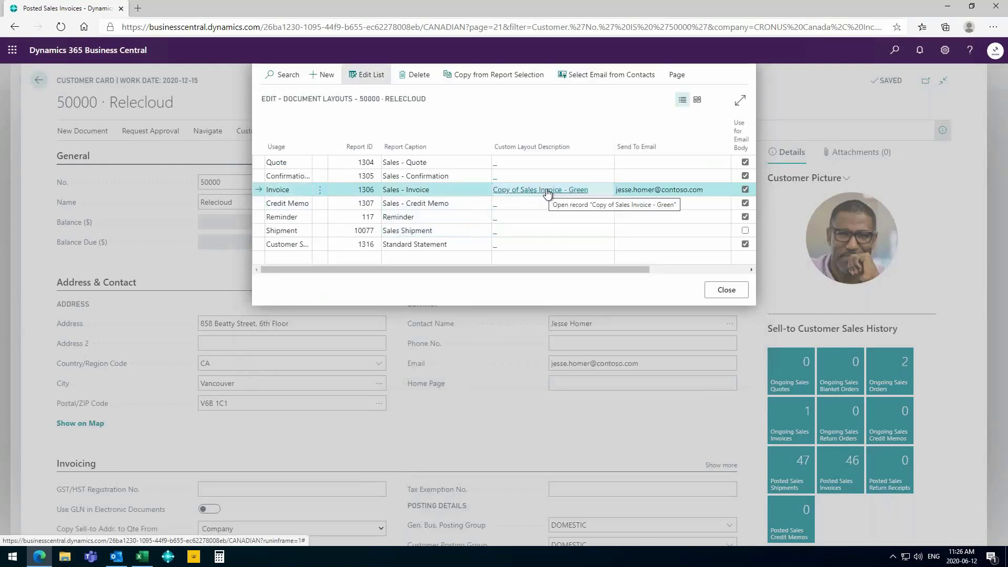
{"action": "left_click", "coordinate": [727, 290]}
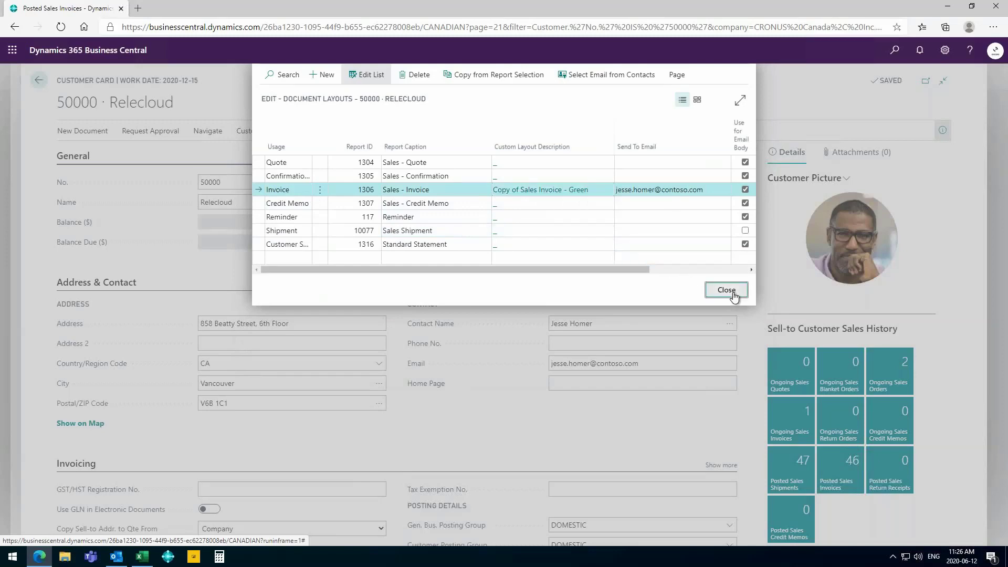